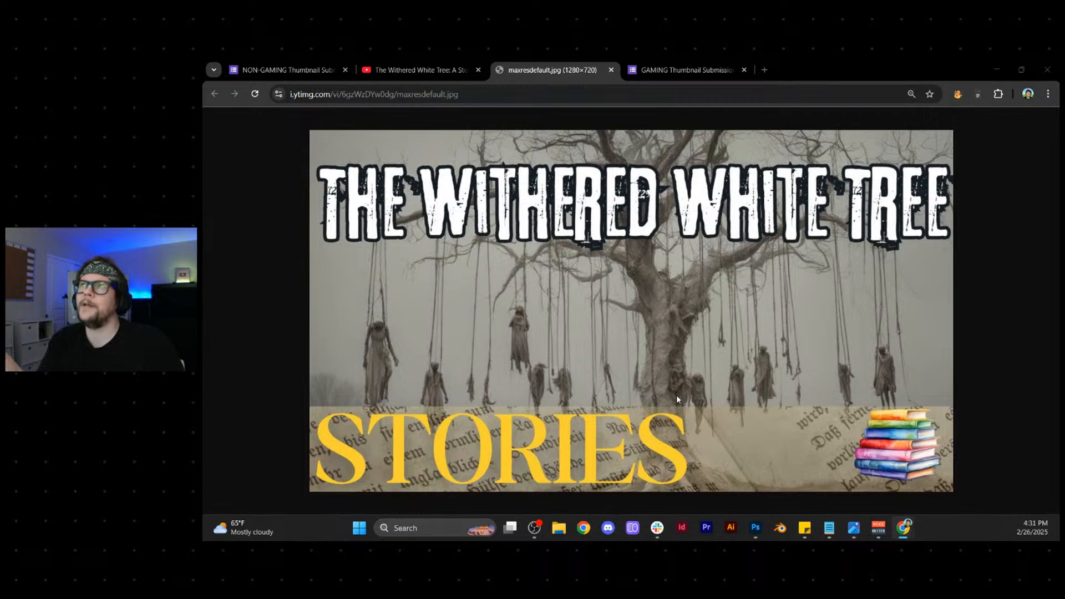
- Copy the Withered White Tree thumbnail image, switch to Photoshop and create a 1920 × 1080 px document with a black background
ctrl+scroll(594, 342, down, 6)
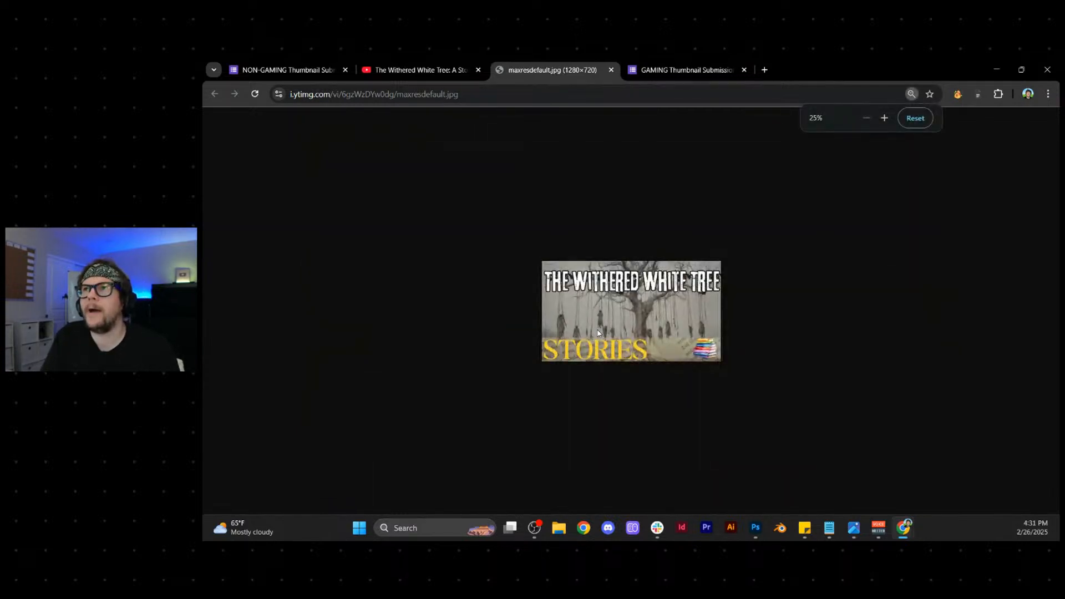
right_click(648, 300)
click(687, 343)
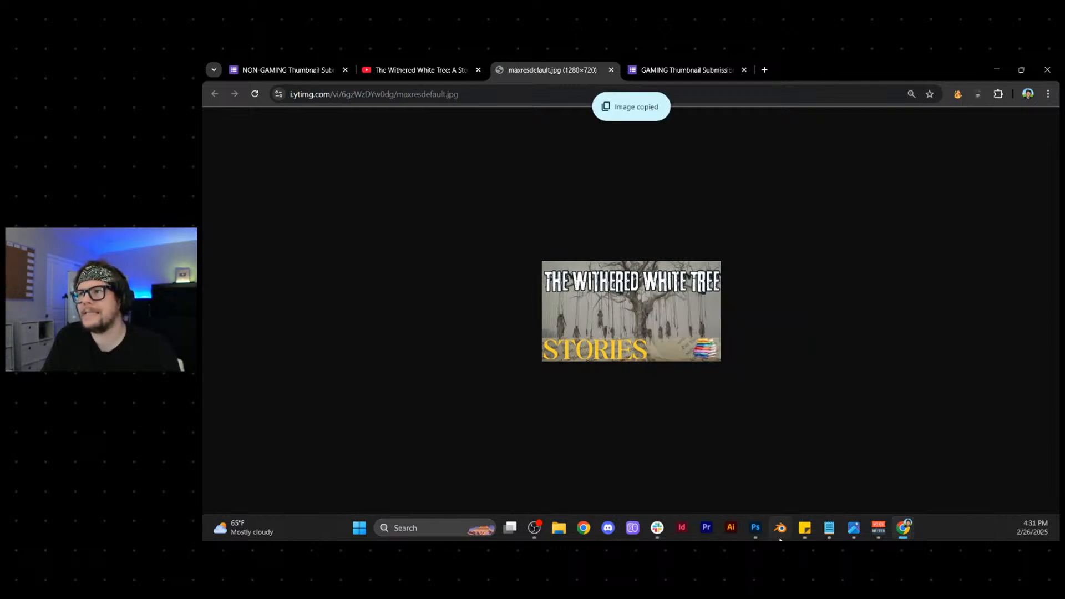
click(755, 528)
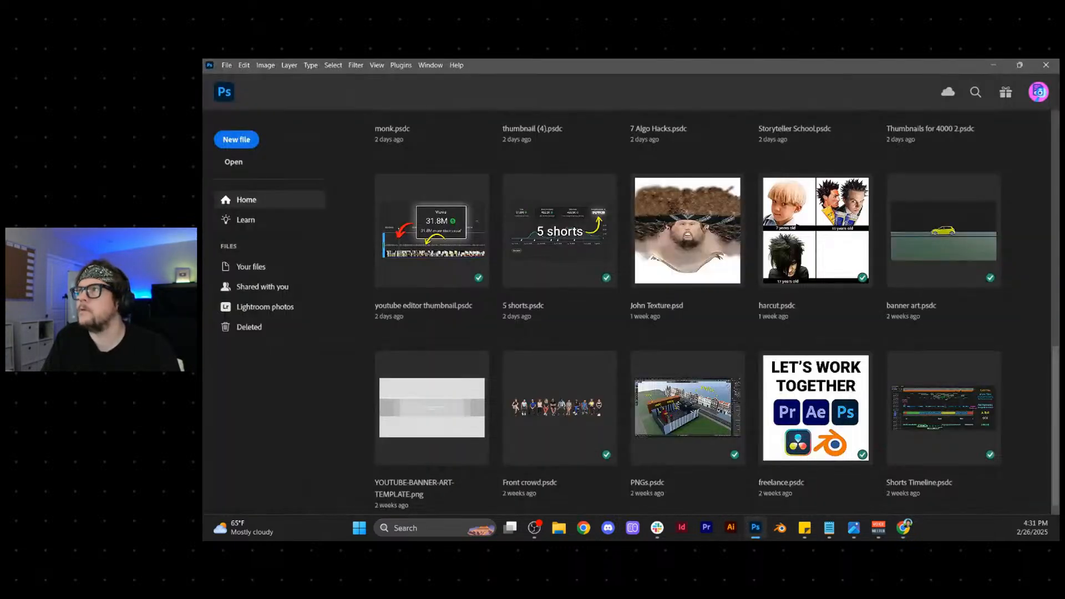
scroll(1033, 274, down, 8)
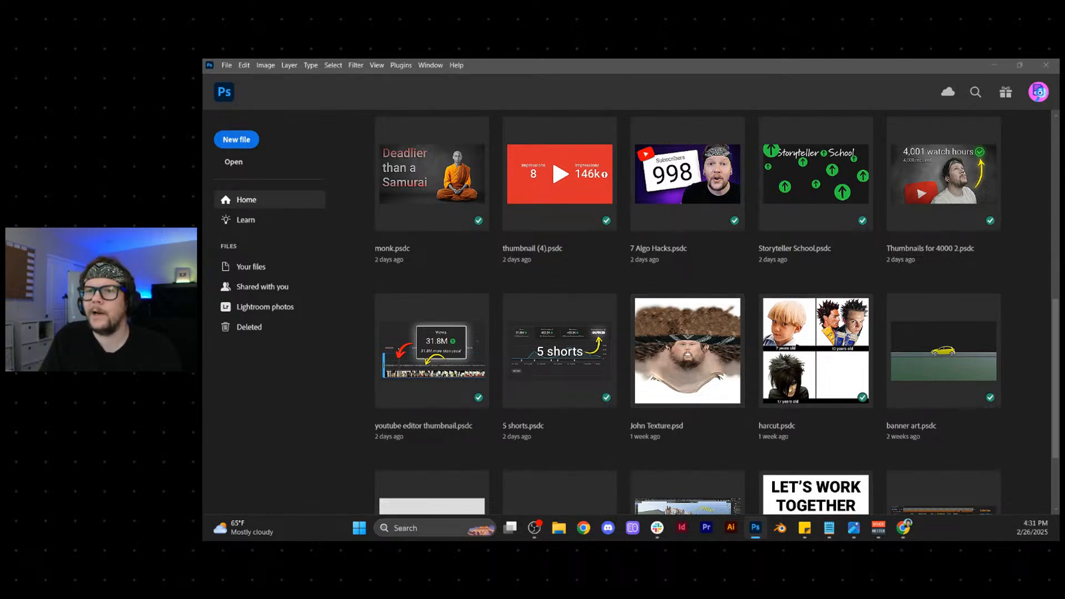
key(Return)
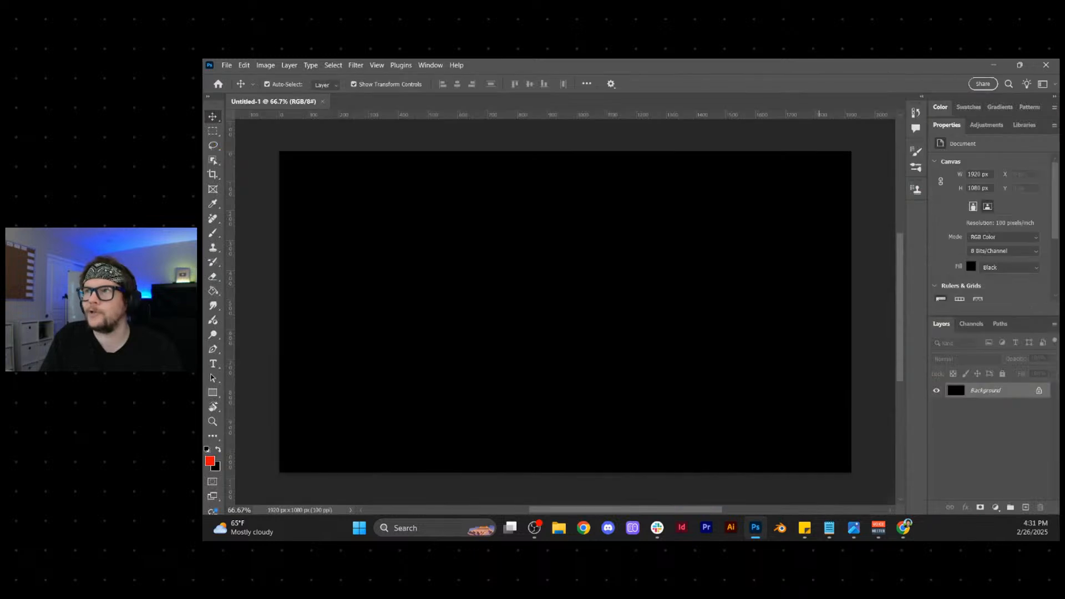
- Paste the copied thumbnail and scale it to 150% so it fills the whole canvas
key(ctrl+v)
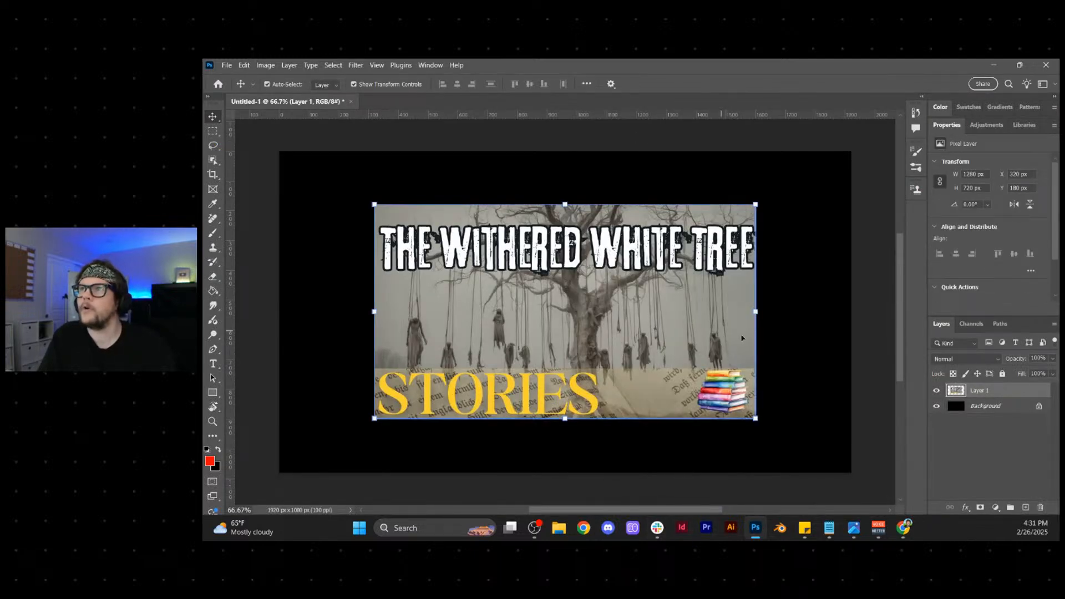
drag(755, 312, 850, 312)
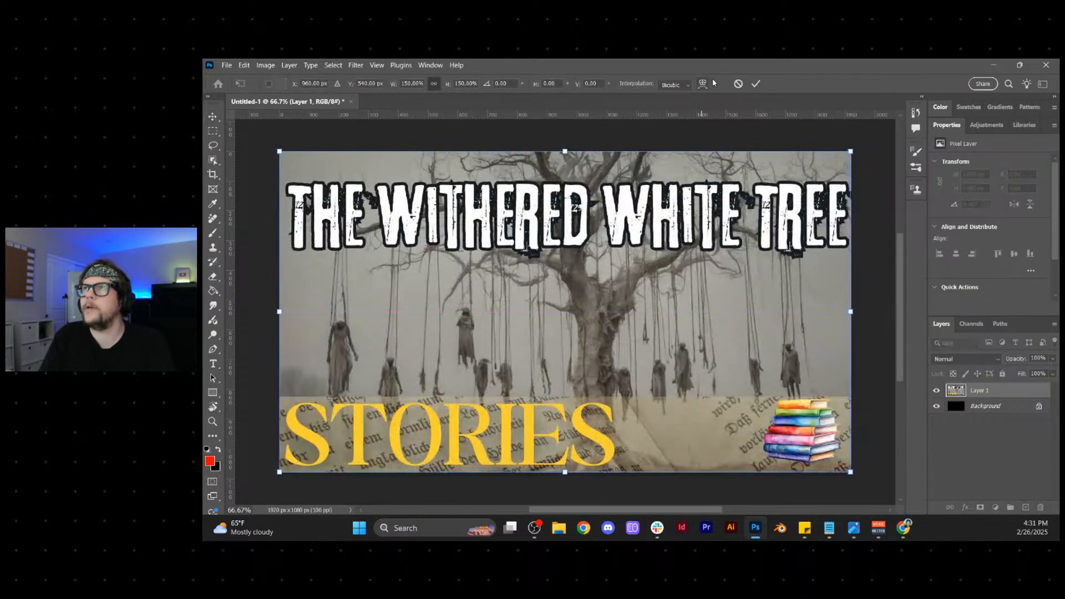
click(756, 83)
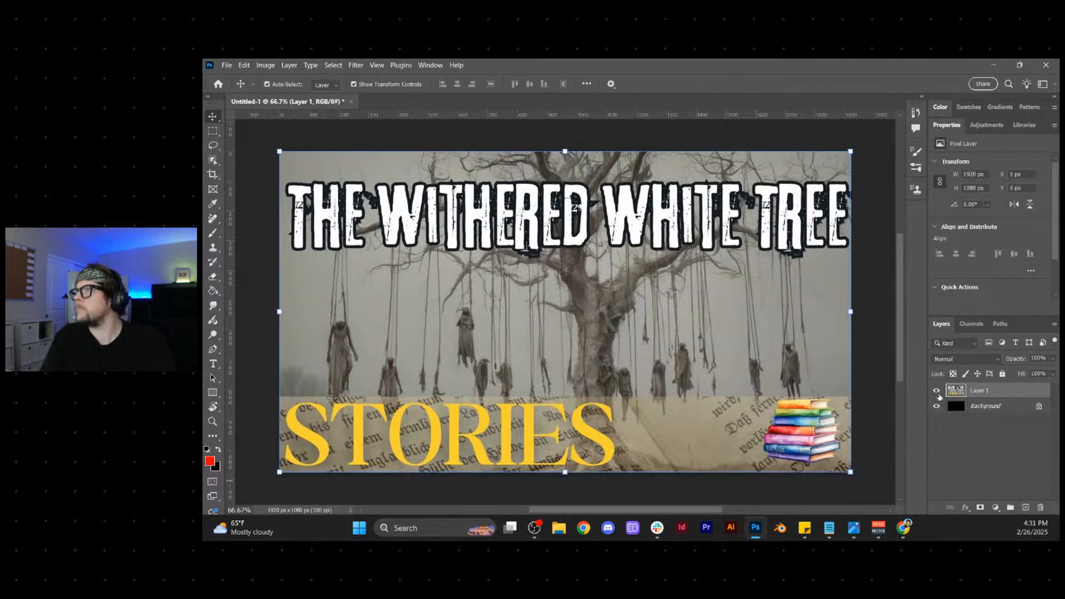
- Add a new layer and replace the STORIES banner strip along the image's lower edge using Generative Fill without a prompt
click(1024, 508)
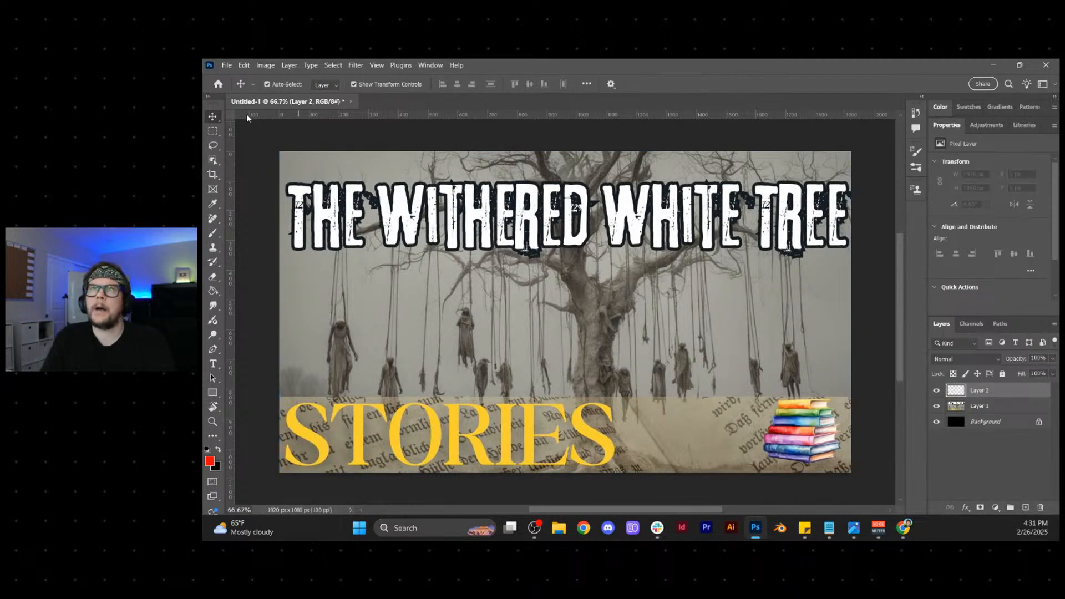
click(213, 131)
drag(263, 391, 859, 486)
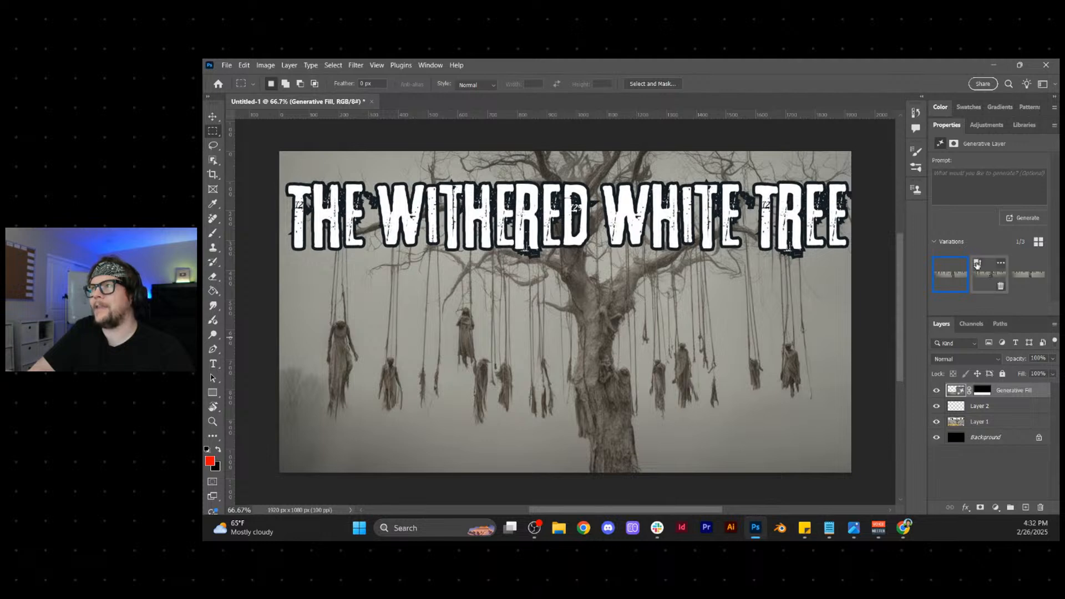
- Compare the generated variations of the lower strip at full and thumbnail size and keep the second one
click(981, 280)
click(1027, 284)
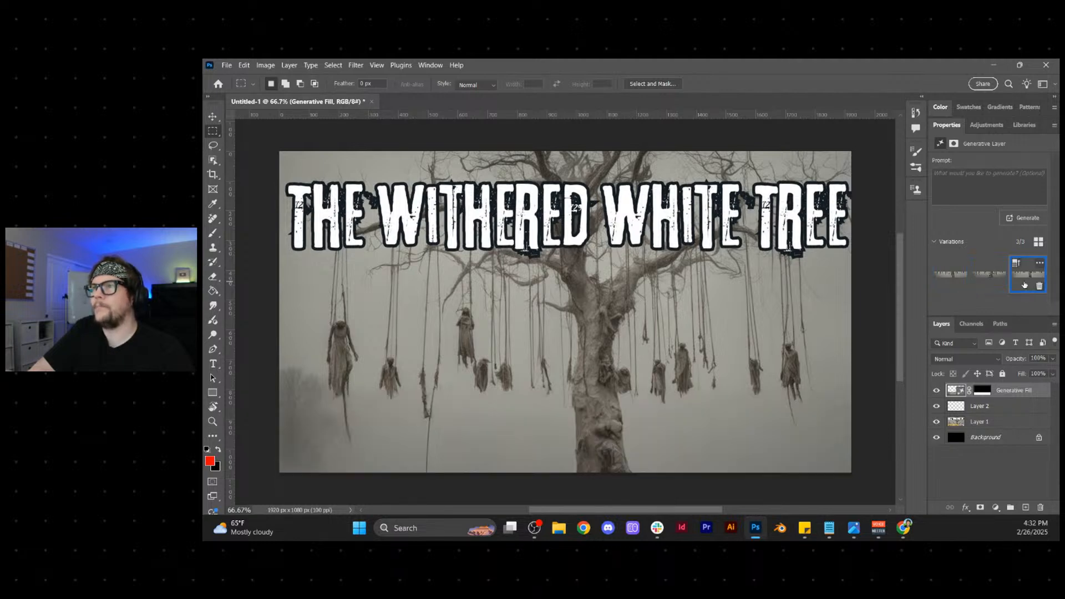
click(942, 281)
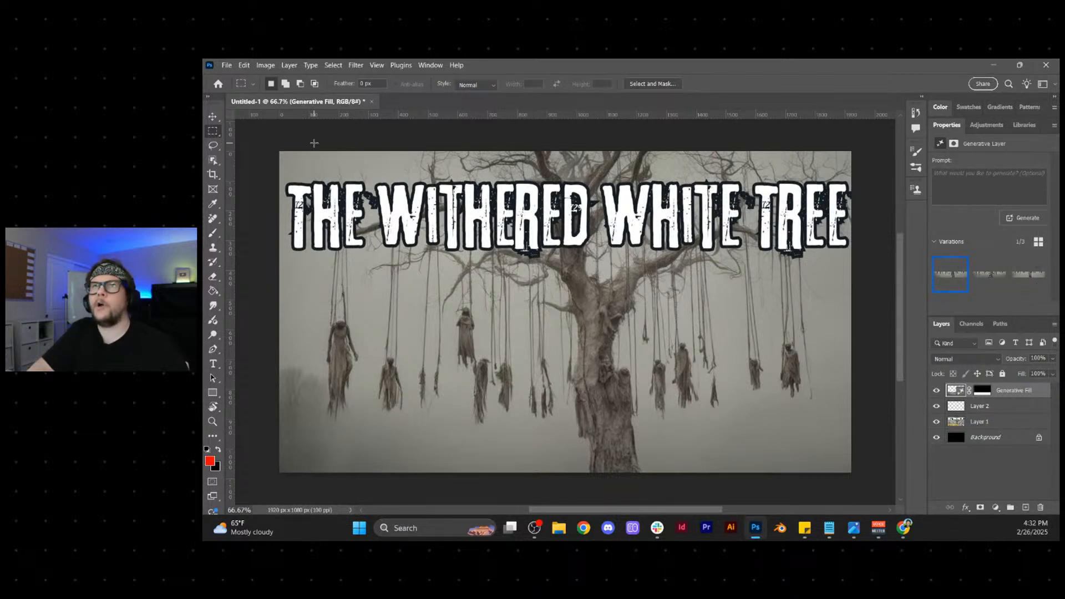
scroll(321, 235, down, 5)
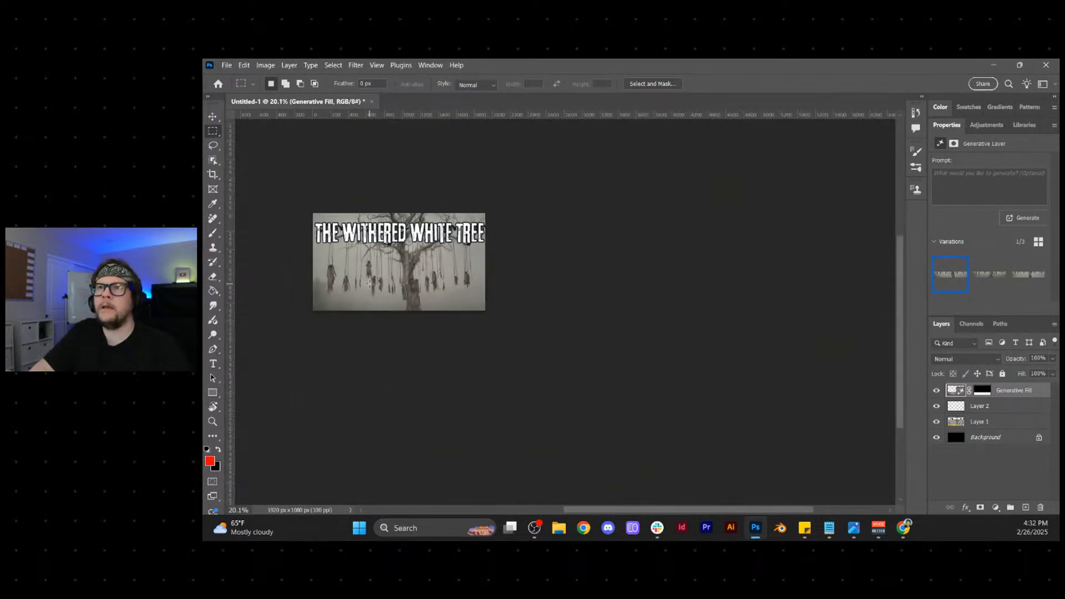
scroll(566, 418, down, 1)
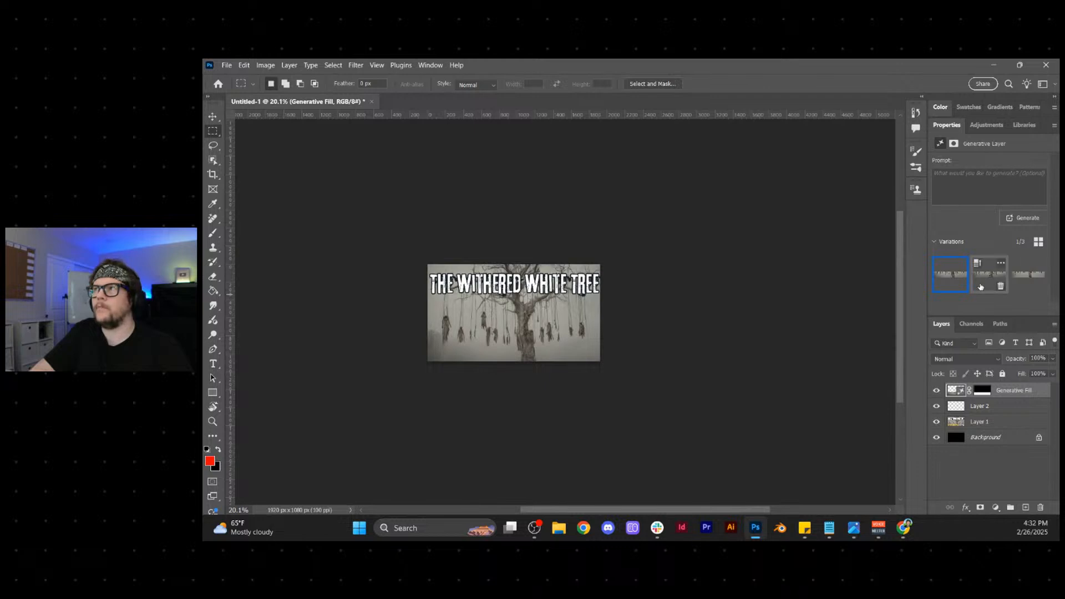
click(981, 286)
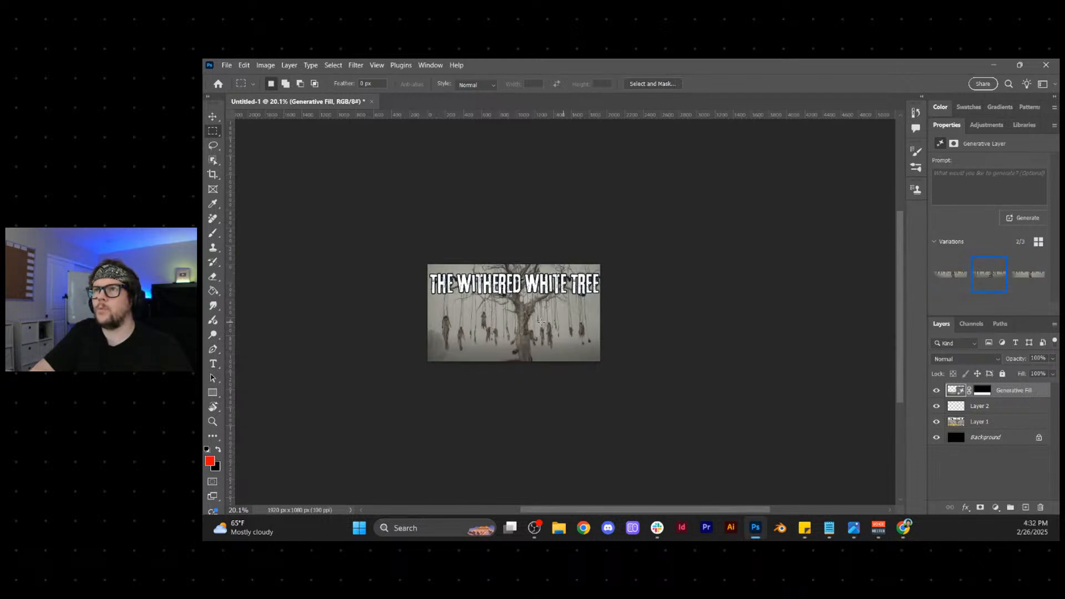
scroll(493, 278, up, 2)
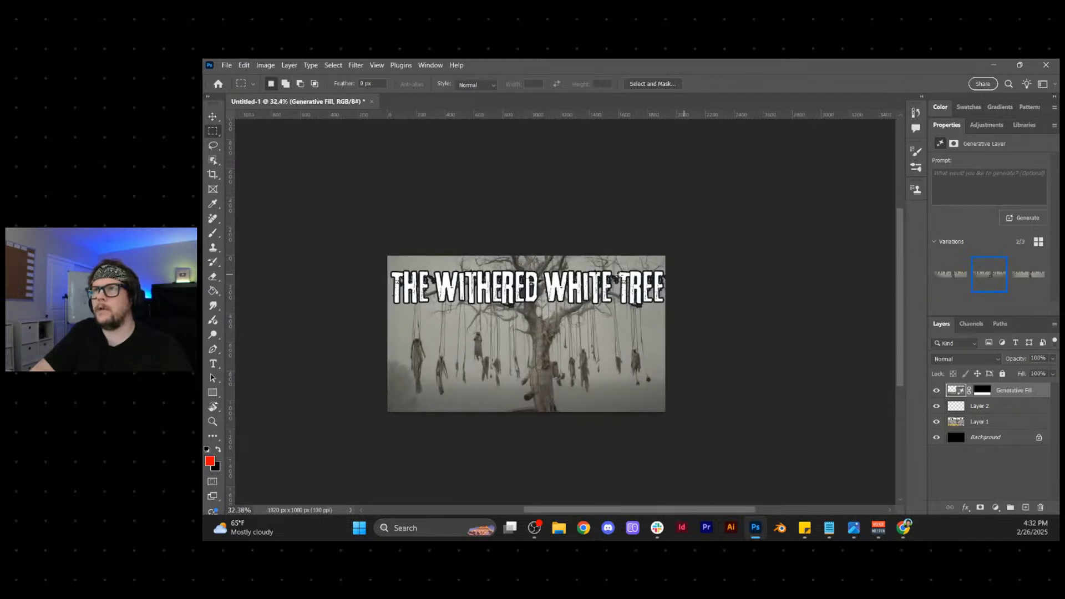
scroll(501, 246, up, 2)
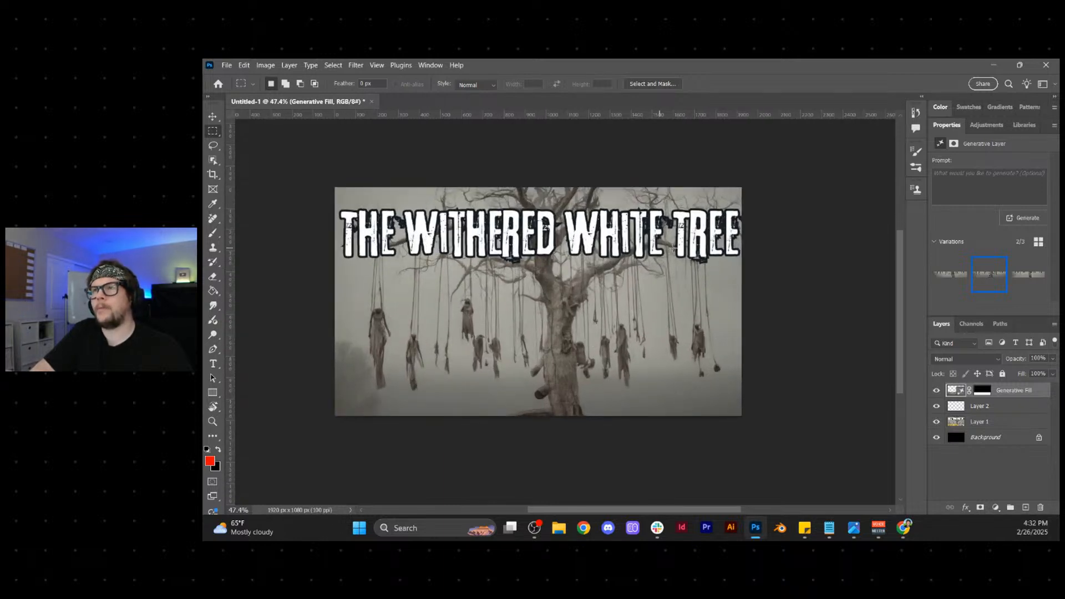
- Add a horizontal text box below the original title reading "THE WITHERED WHITE TREE"
click(214, 367)
right_click(215, 371)
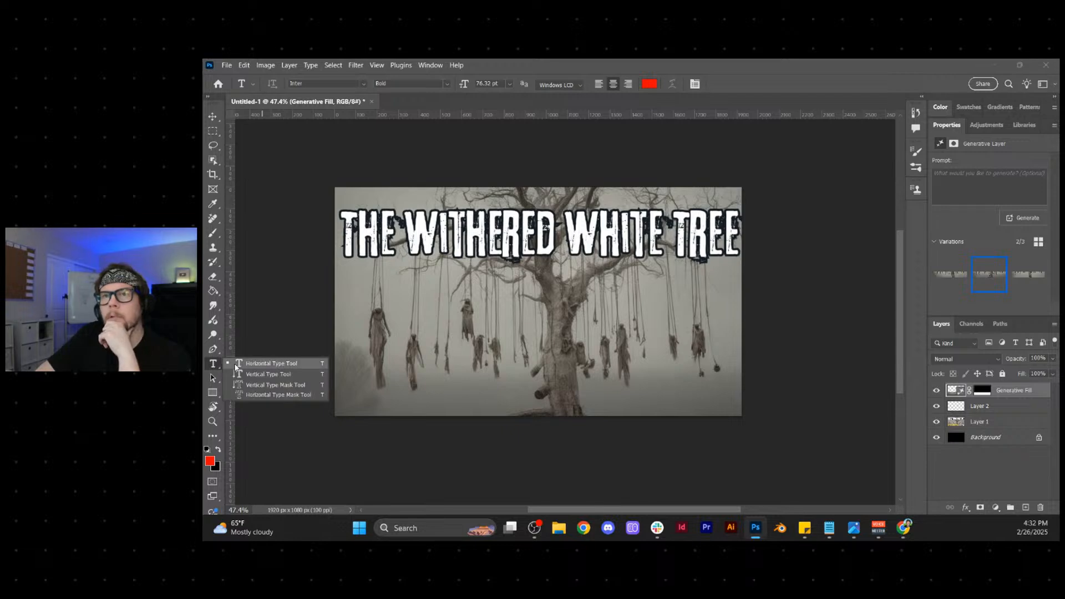
click(237, 365)
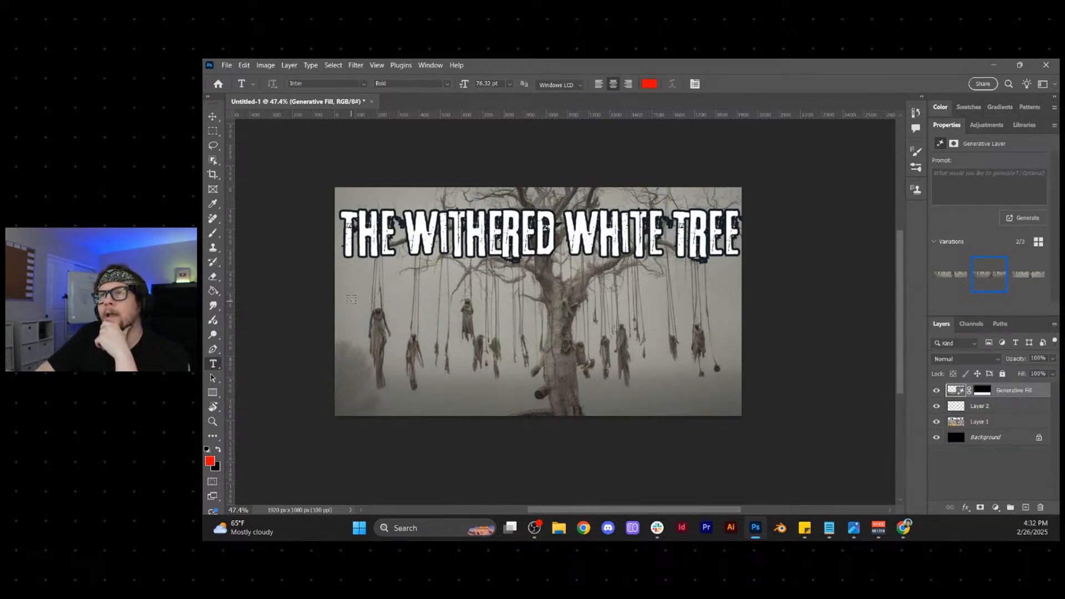
drag(349, 290, 724, 343)
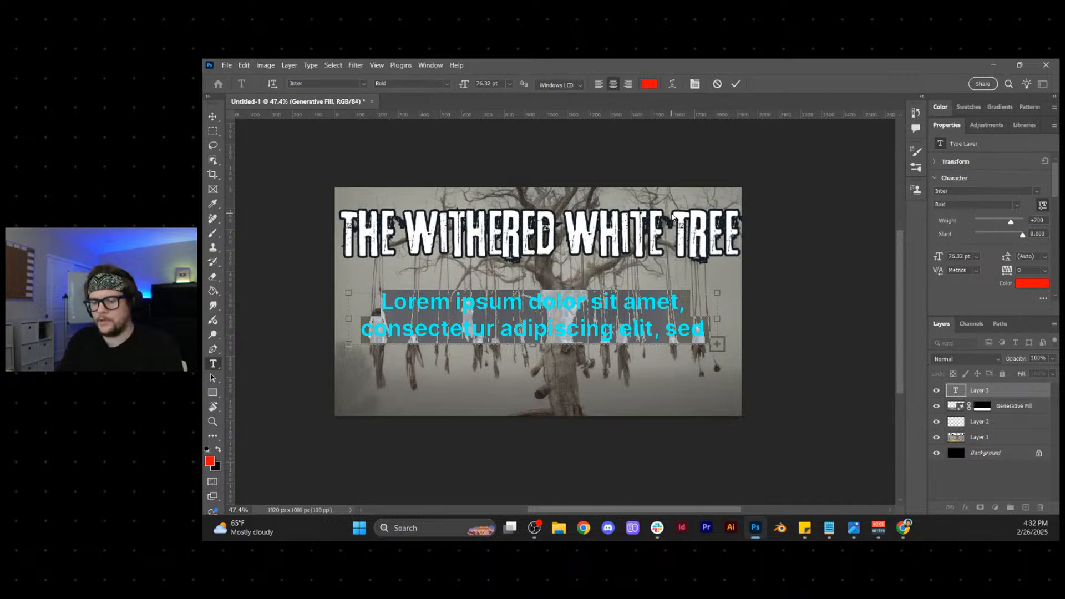
text(THE WITH)
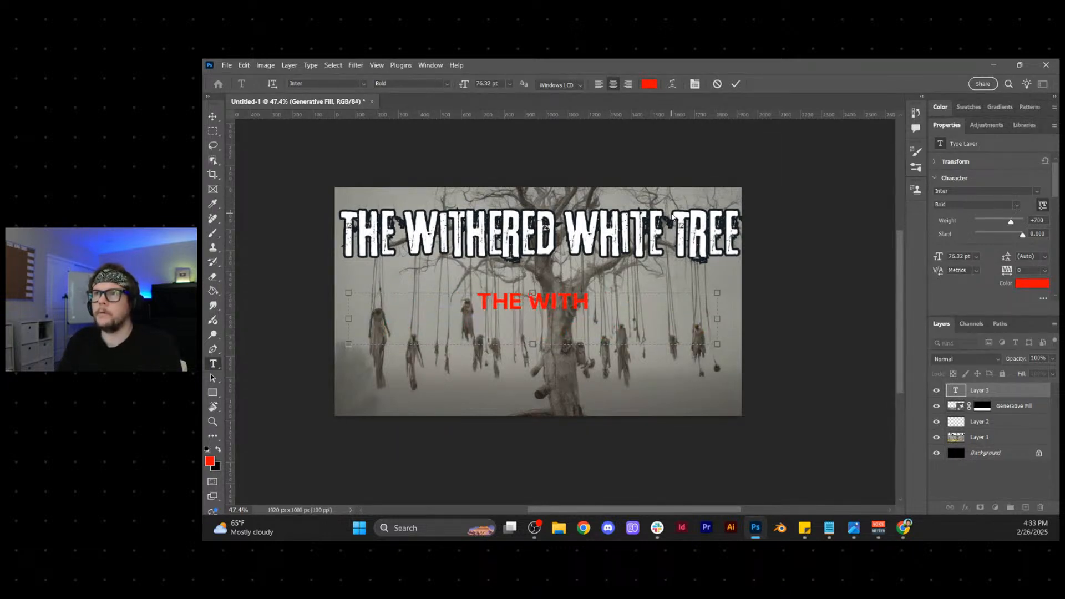
text(ERED WHITE TREE)
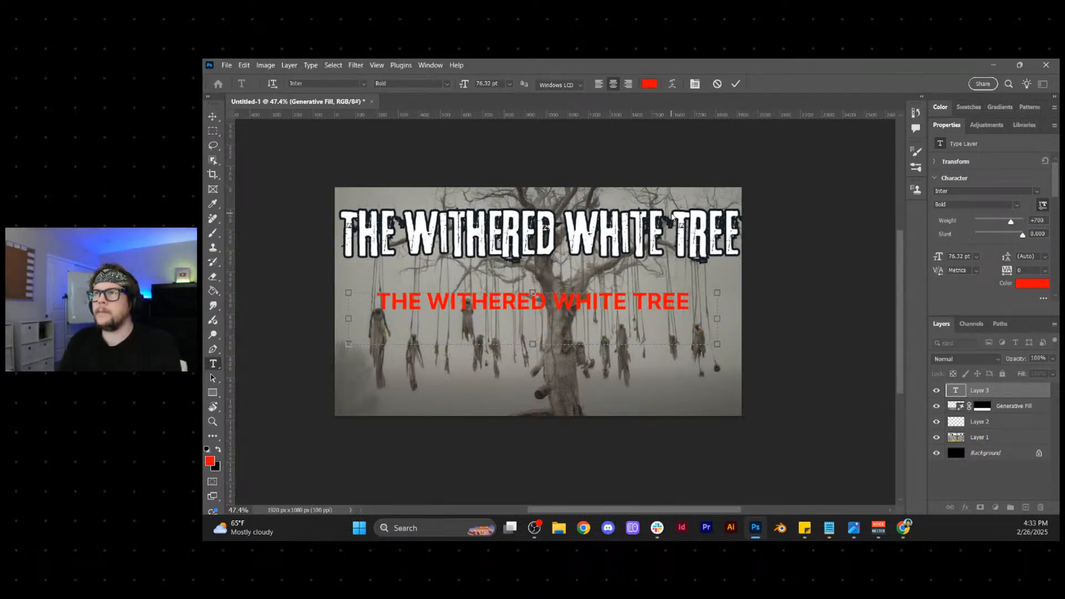
- Change the font of the whole new title text to Anton Regular
key(ctrl+a)
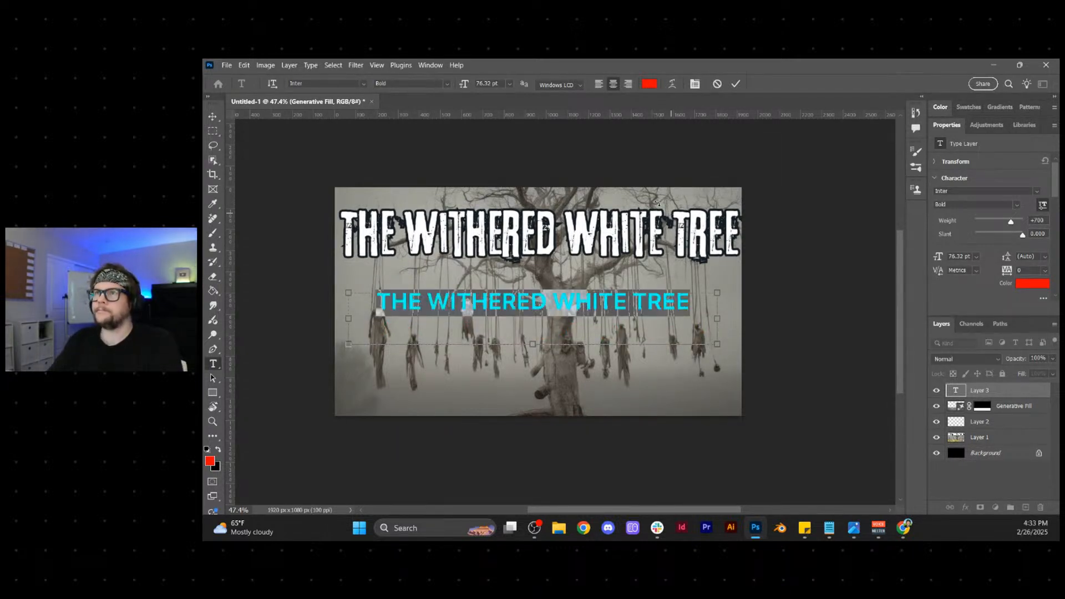
click(960, 193)
text(ton)
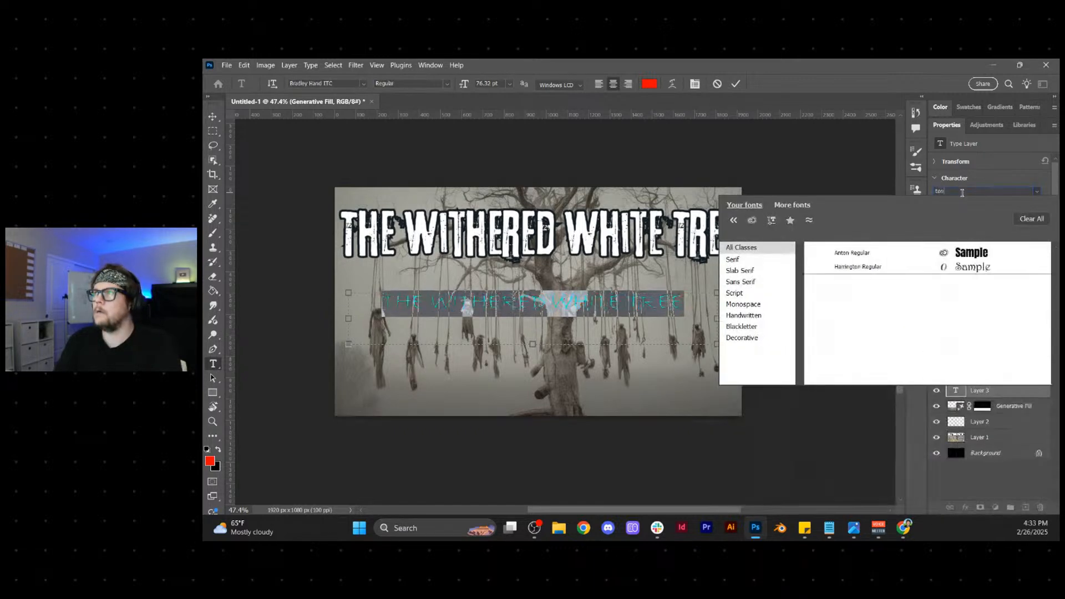
click(890, 259)
click(1030, 249)
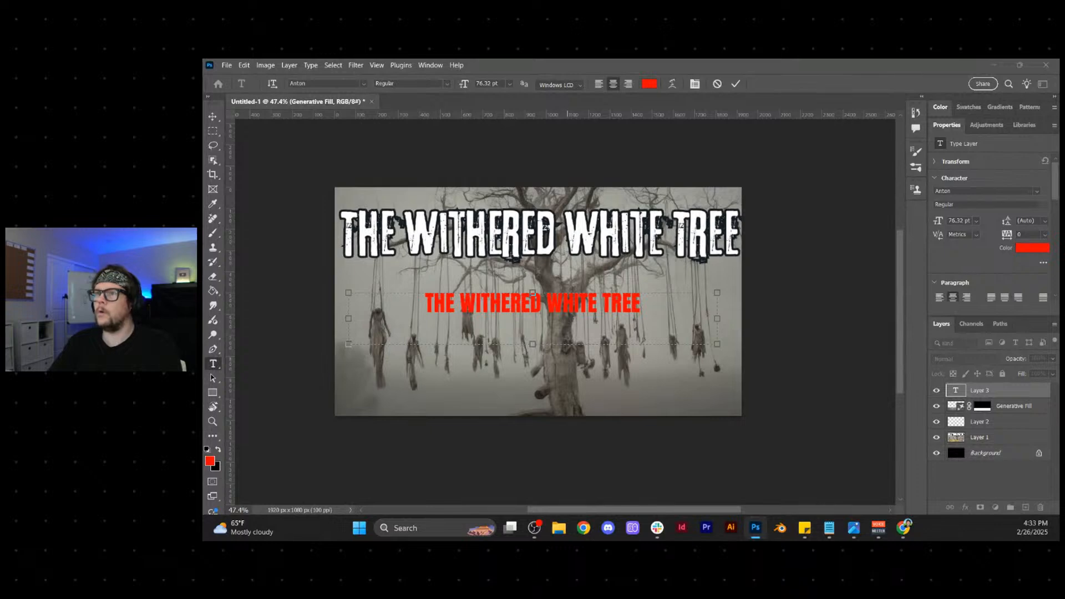
- Recolour the new title off-white by sampling the original lettering and set its size to 123 pt
drag(669, 244, 633, 240)
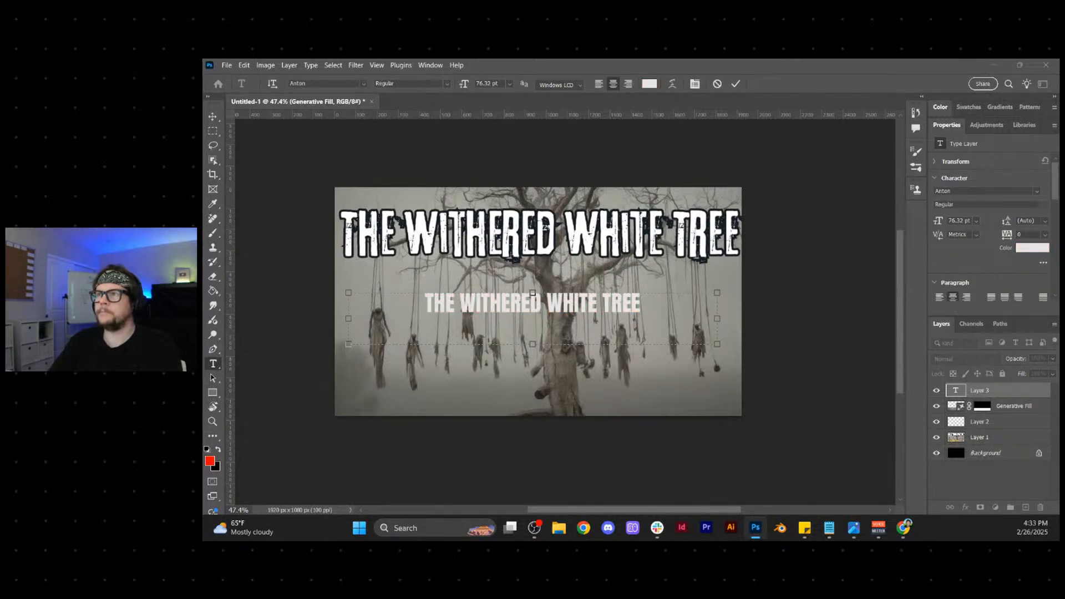
key(Return)
drag(937, 220, 962, 221)
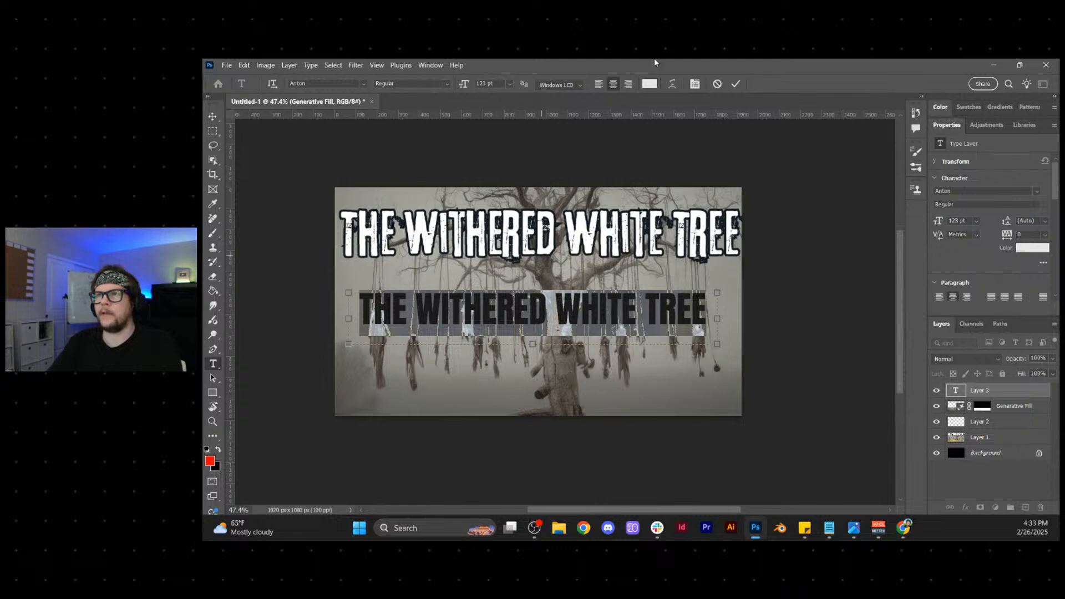
click(735, 83)
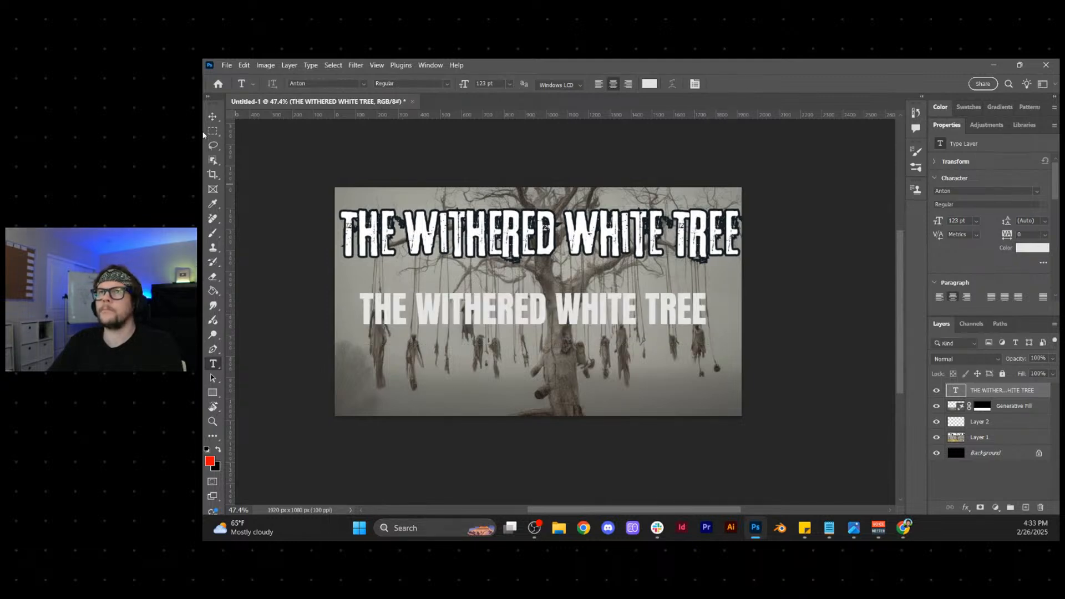
- Nudge the new title slightly upward and give it Bevel & Emboss and Drop Shadow layer effects
click(213, 117)
drag(638, 308, 638, 300)
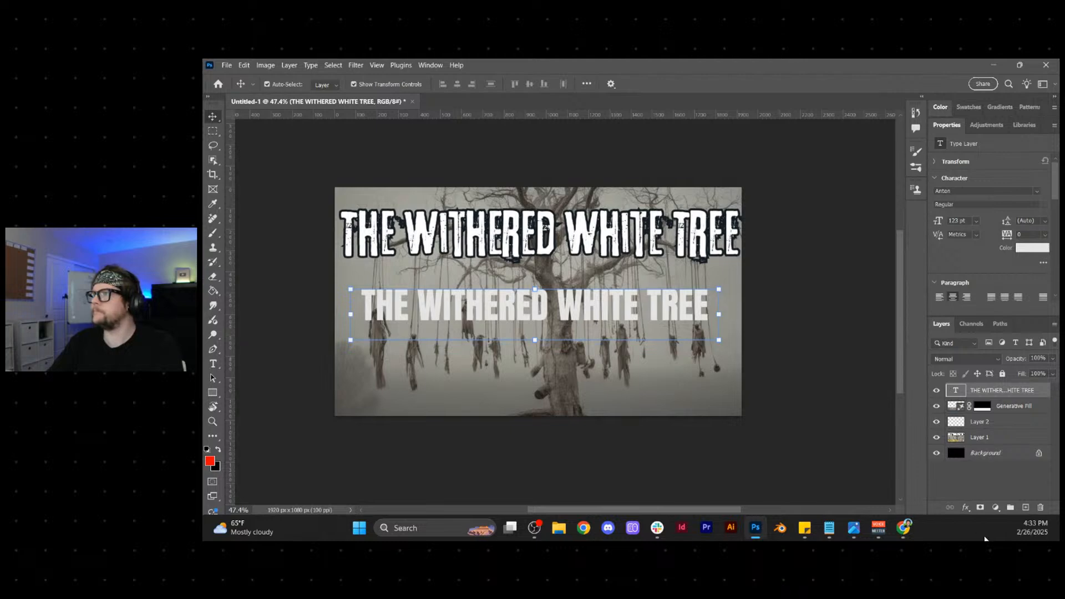
click(965, 508)
click(989, 495)
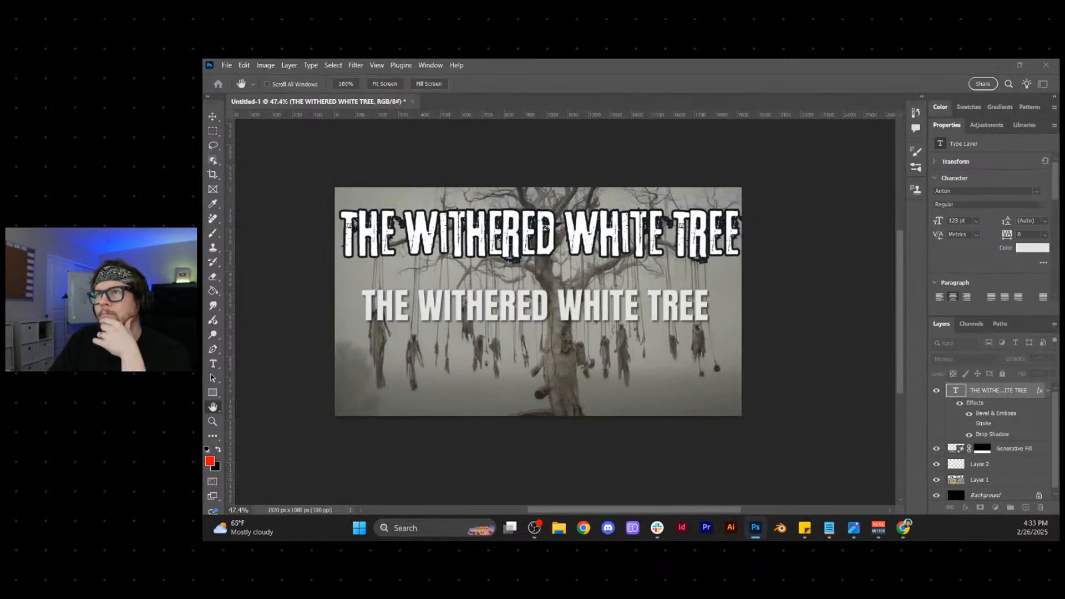
key(Return)
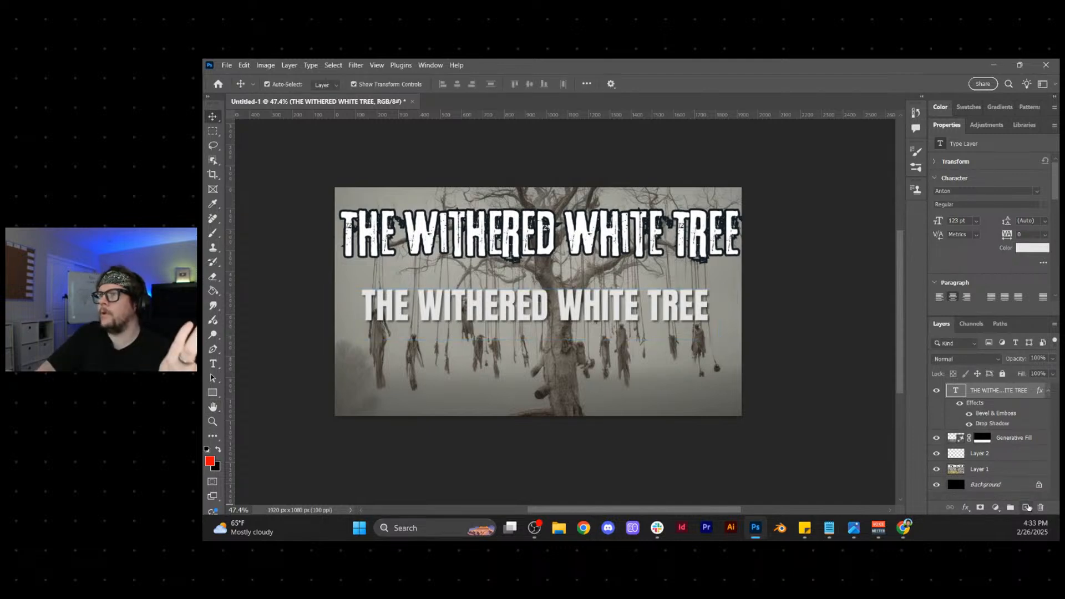
- On a new layer, remove the original title strip with Generative Fill without a prompt and choose the second variation
click(1025, 507)
click(214, 130)
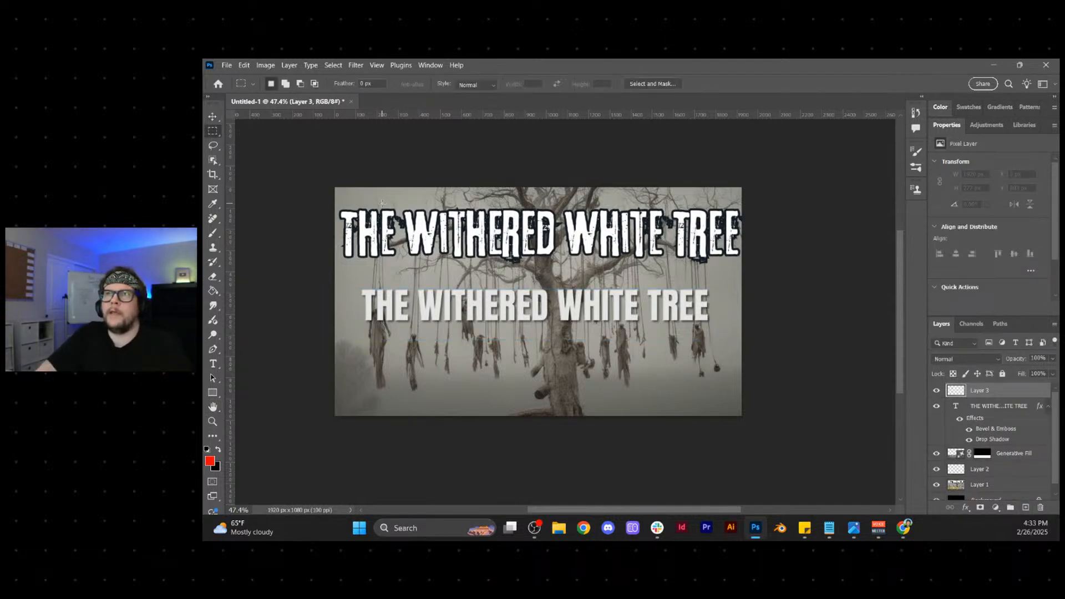
drag(335, 201, 787, 266)
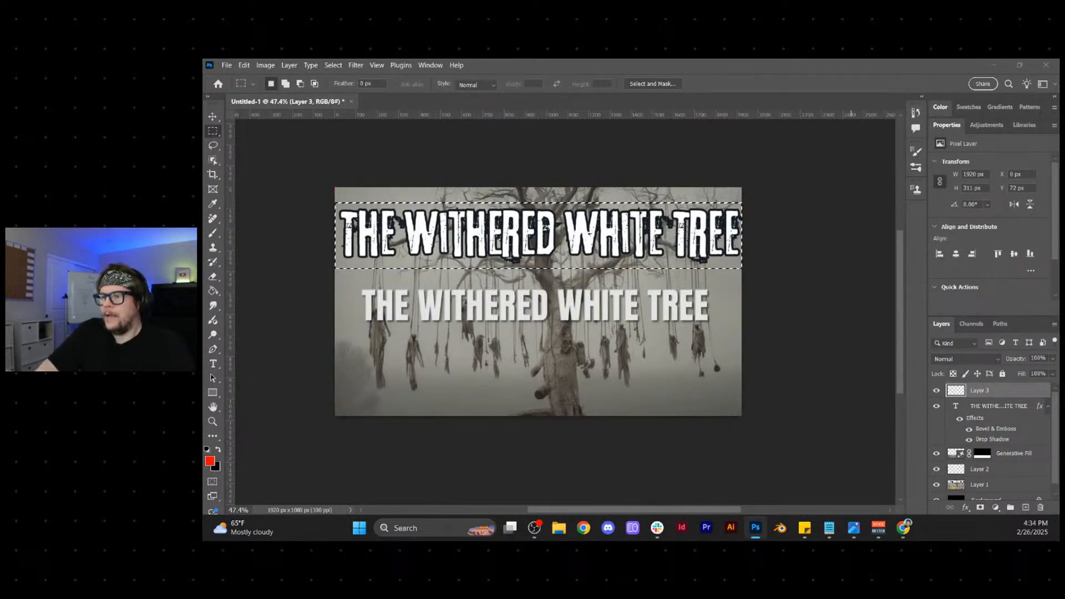
key(F2)
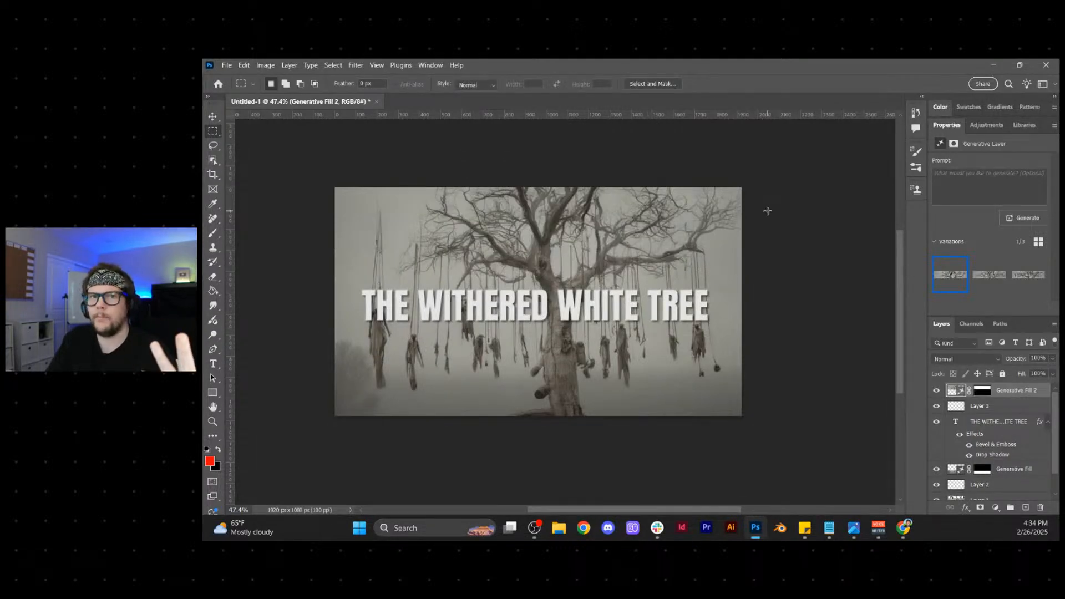
click(980, 277)
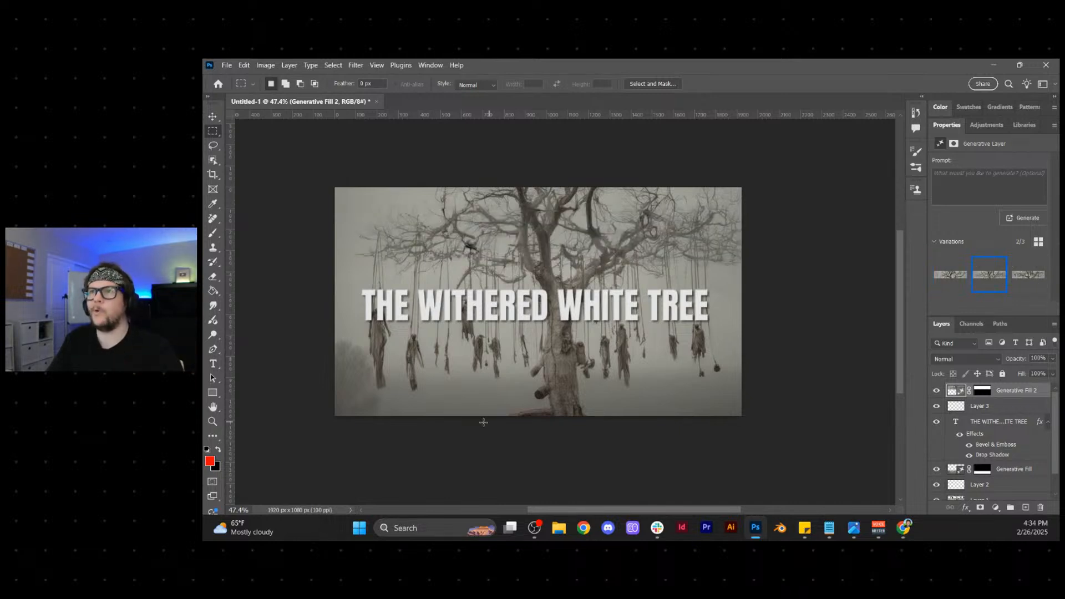
- Examine the redesigned thumbnail at a greatly reduced display size to judge the new title's legibility
scroll(501, 412, down, 2)
scroll(501, 412, down, 4)
scroll(483, 438, up, 2)
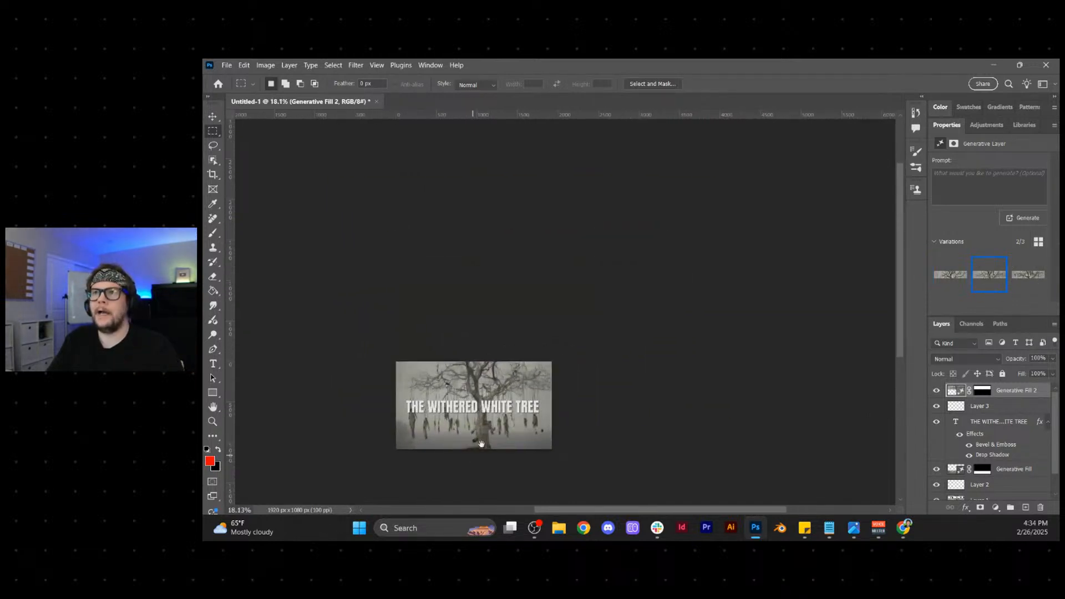
drag(561, 351, 610, 297)
scroll(530, 378, up, 2)
drag(485, 406, 558, 372)
scroll(531, 367, up, 2)
- Switch to Chrome and inspect the original thumbnail image at full size
mouse_move(902, 527)
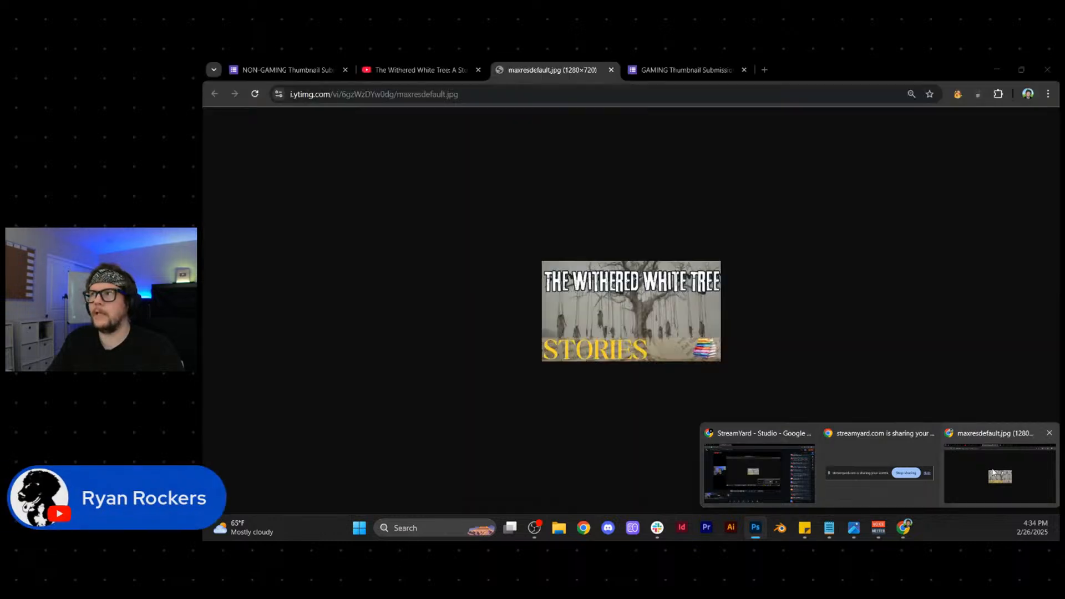
click(998, 476)
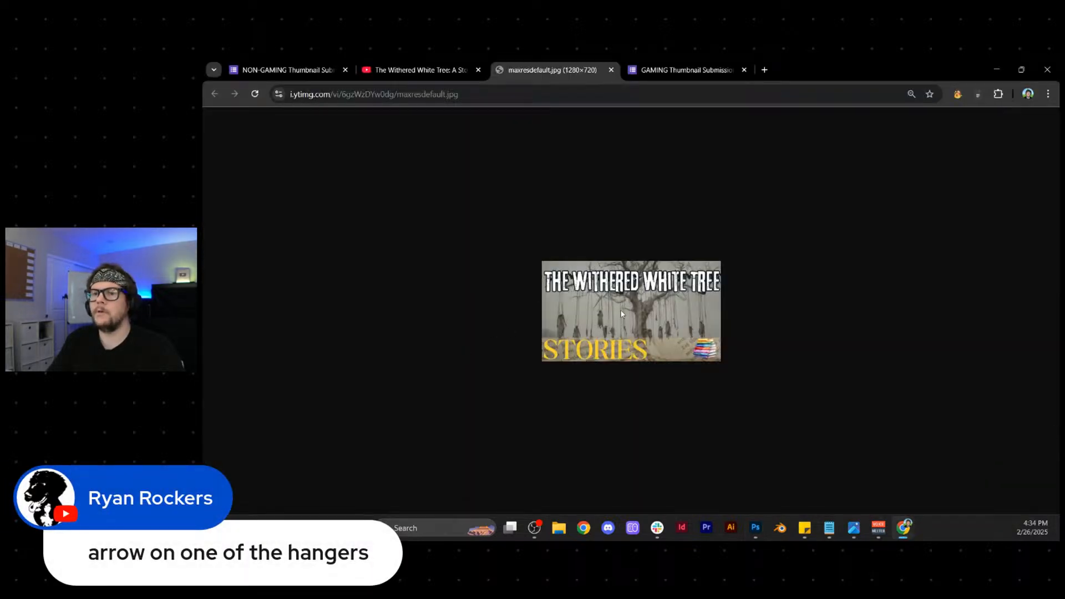
scroll(621, 312, up, 5)
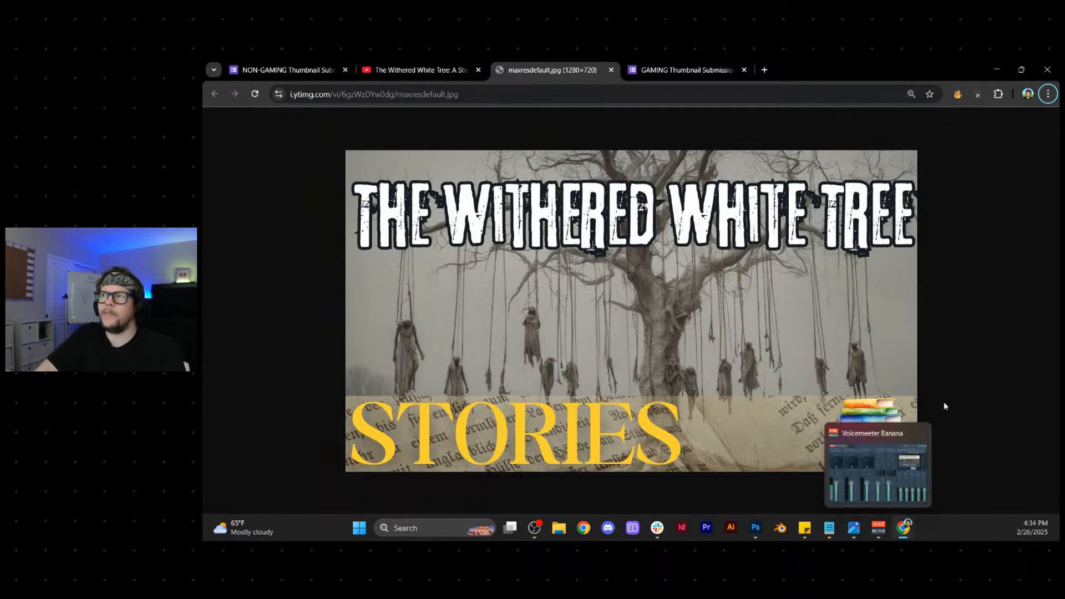
- From the video's YouTube page, open the creator's channel, pause its trailer and display the list of uploaded videos
click(470, 62)
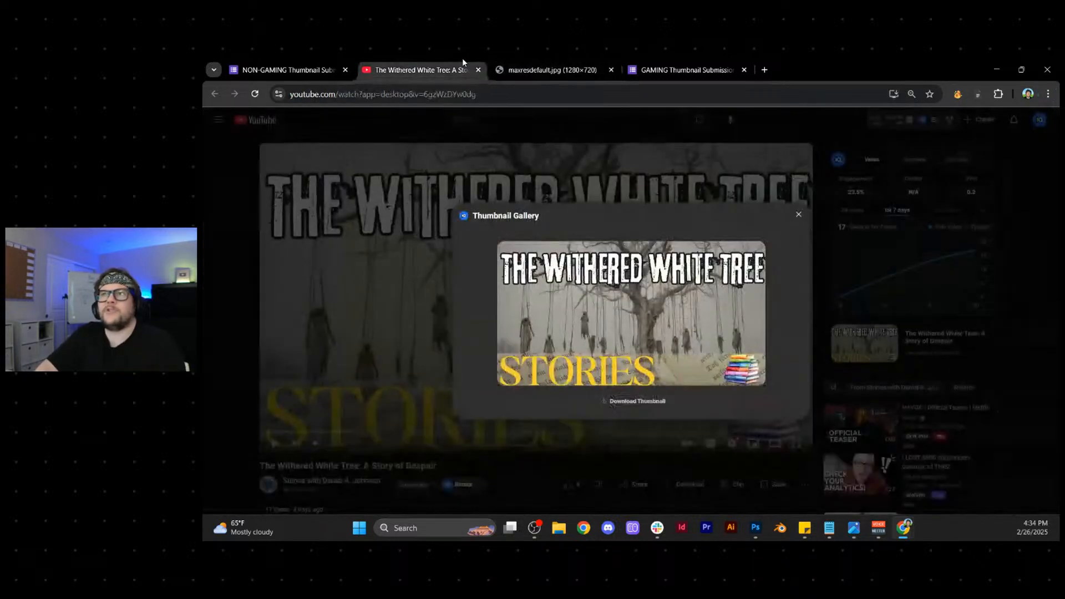
click(238, 473)
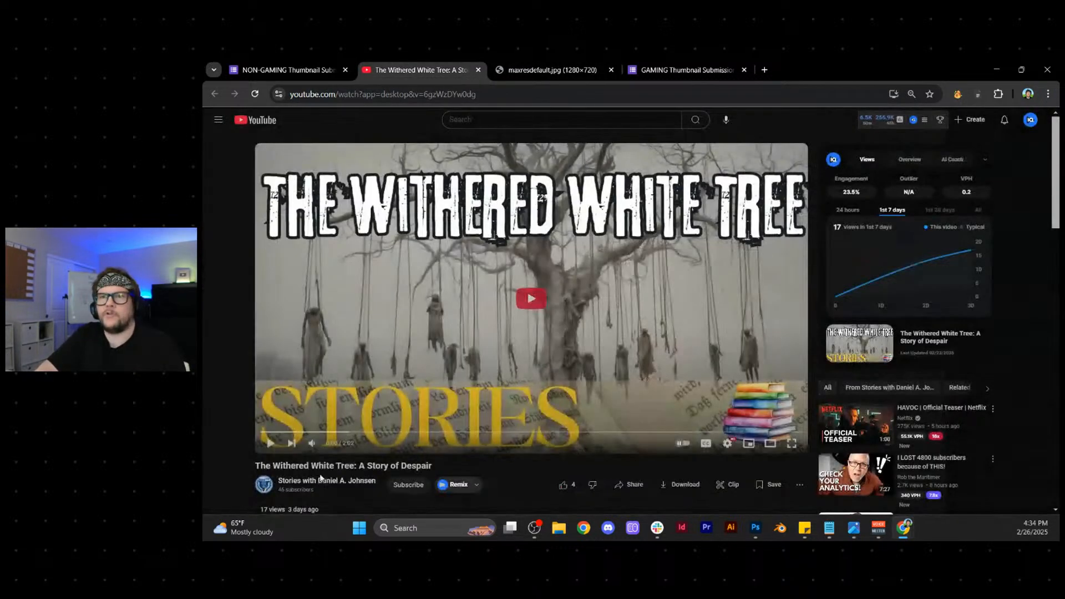
click(320, 487)
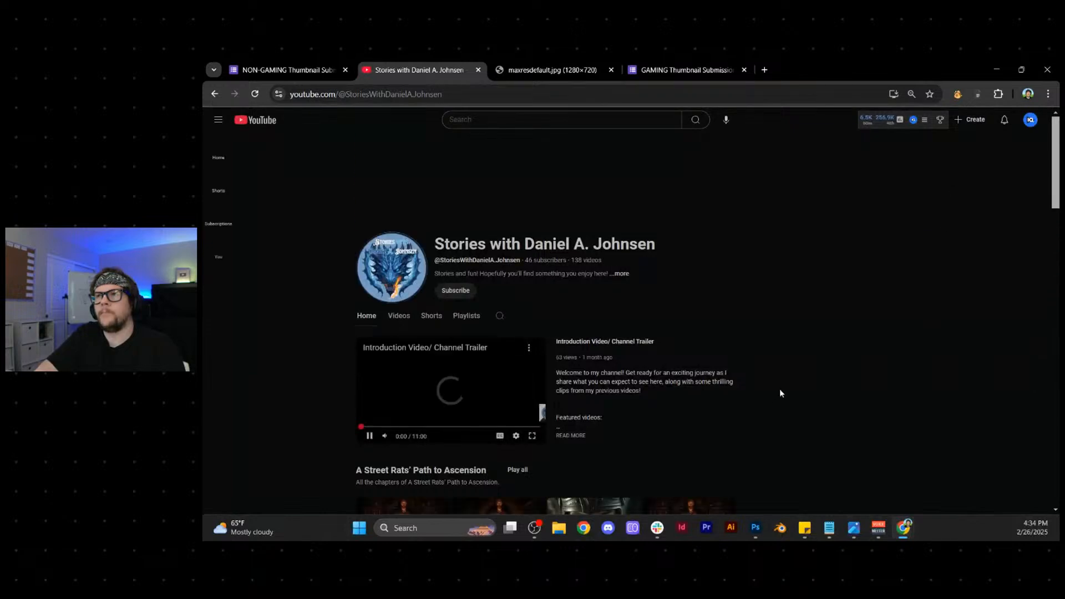
click(368, 436)
scroll(828, 382, down, 4)
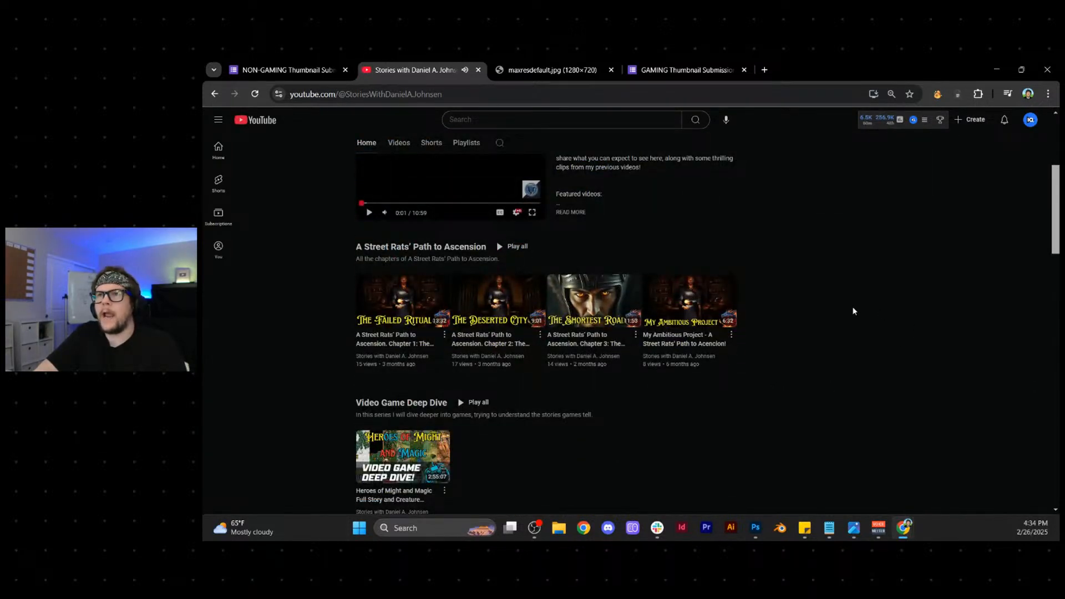
scroll(852, 311, up, 4)
click(403, 326)
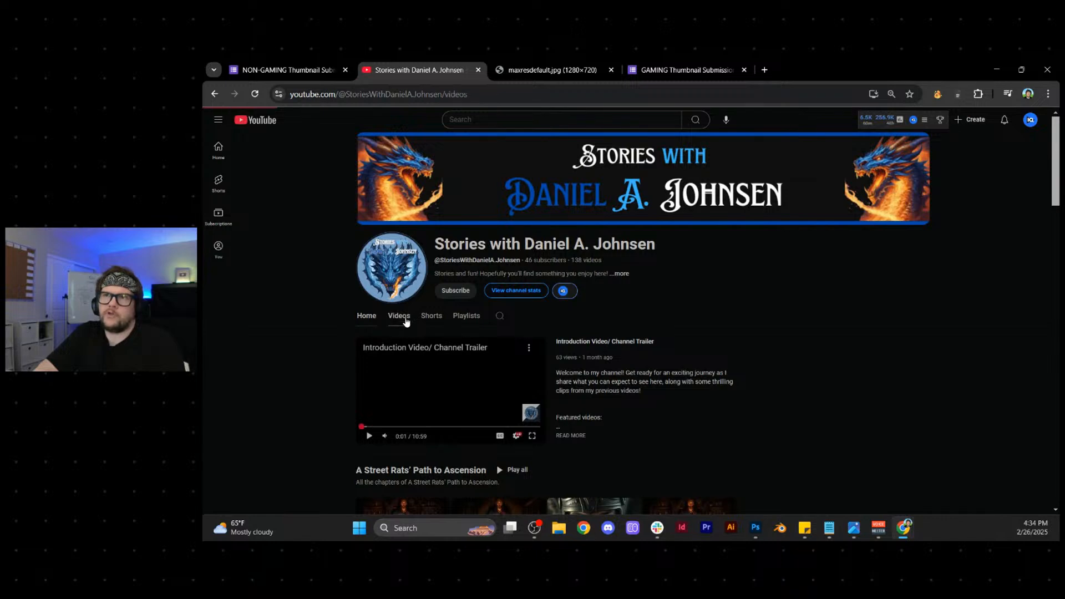
- Examine the thumbnail styles and STORIES branding across the channel's uploaded videos, from the newest to the oldest
scroll(837, 270, down, 2)
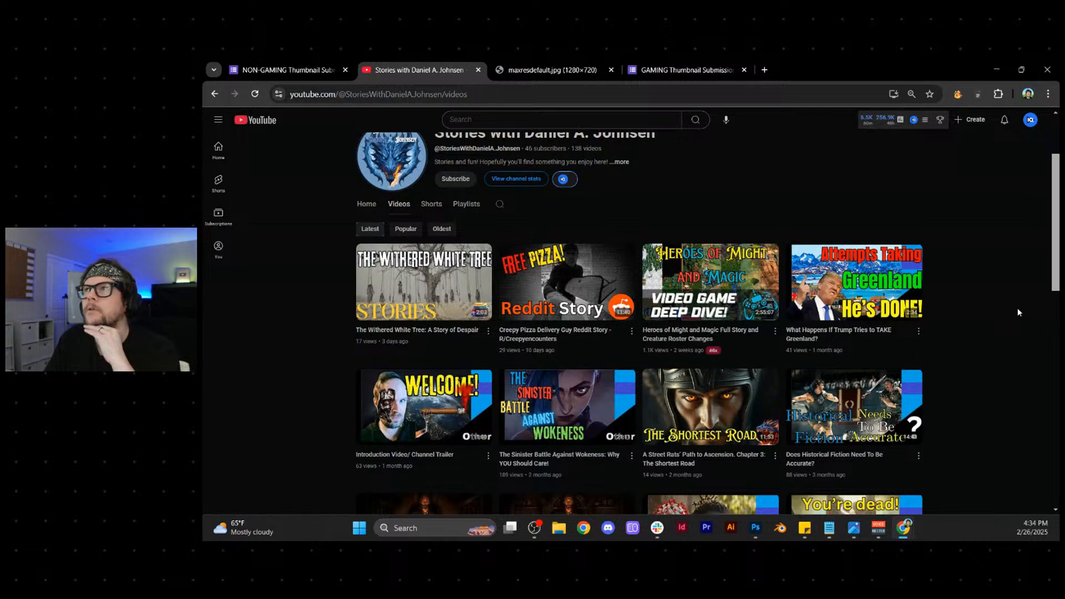
scroll(1016, 308, down, 2)
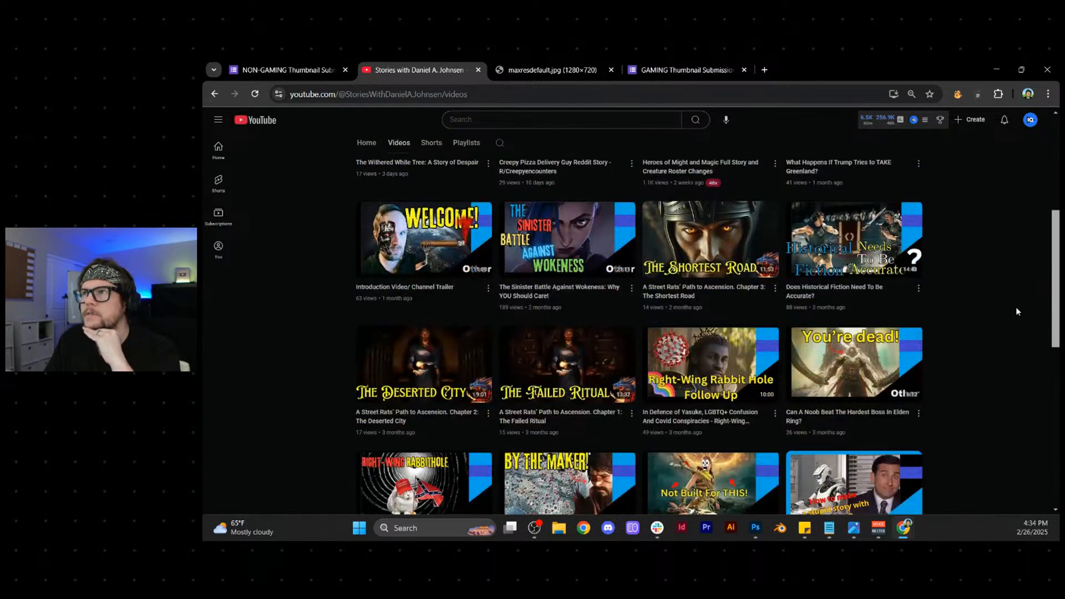
scroll(1016, 311, up, 3)
scroll(1016, 312, down, 2)
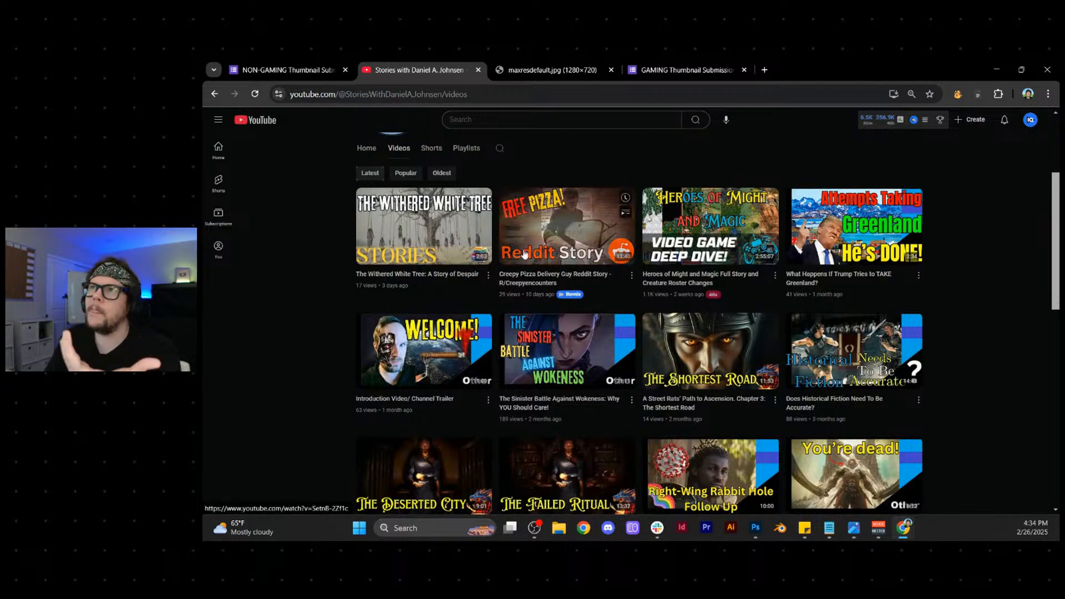
click(876, 120)
click(1041, 143)
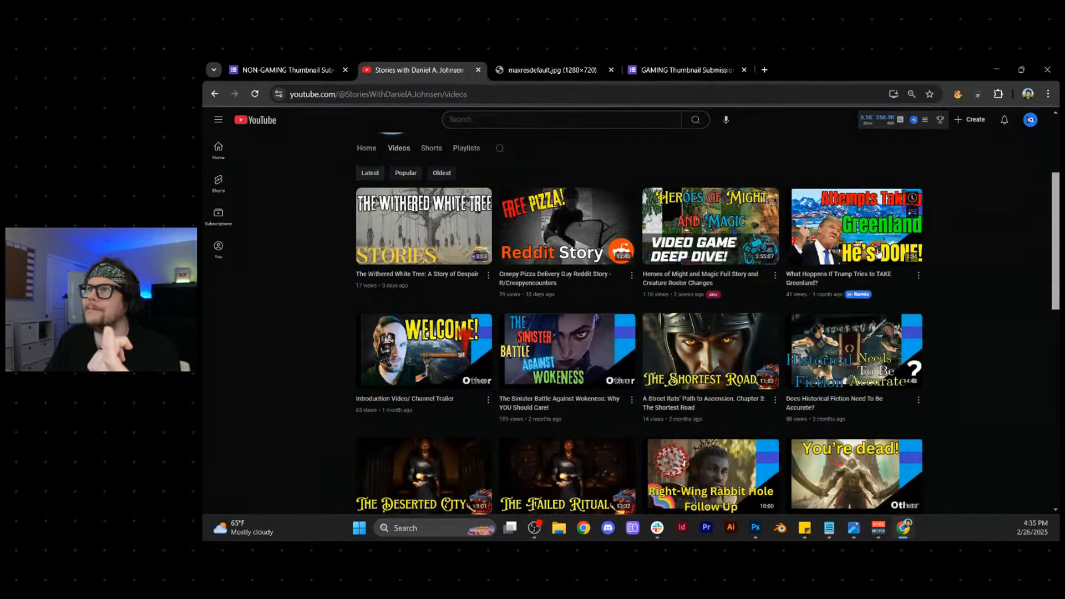
scroll(1015, 302, down, 5)
scroll(1016, 304, down, 4)
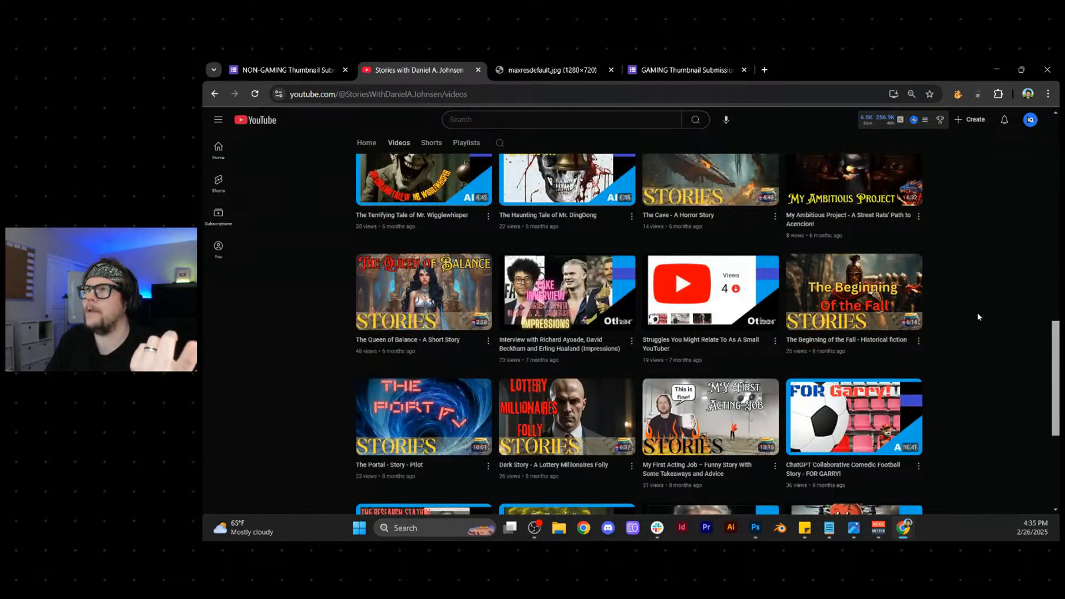
scroll(977, 315, down, 3)
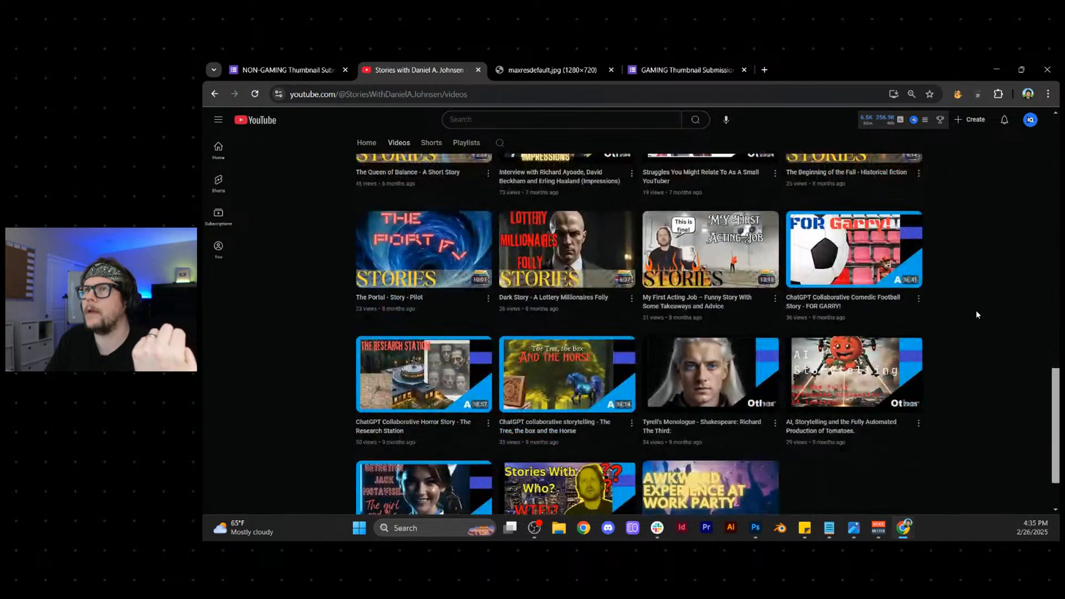
scroll(976, 315, up, 15)
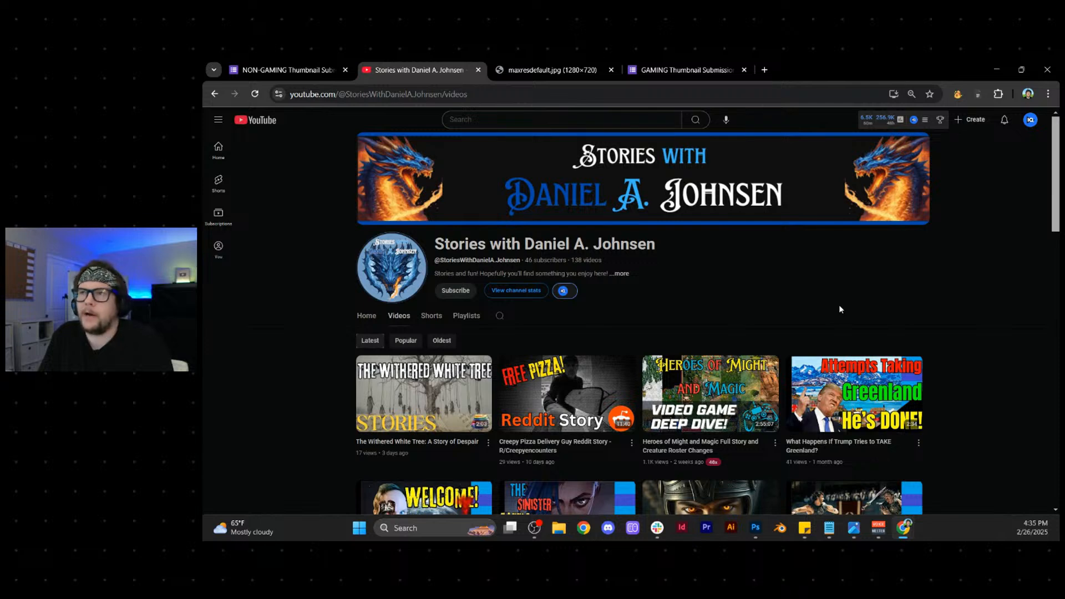
scroll(837, 307, down, 1)
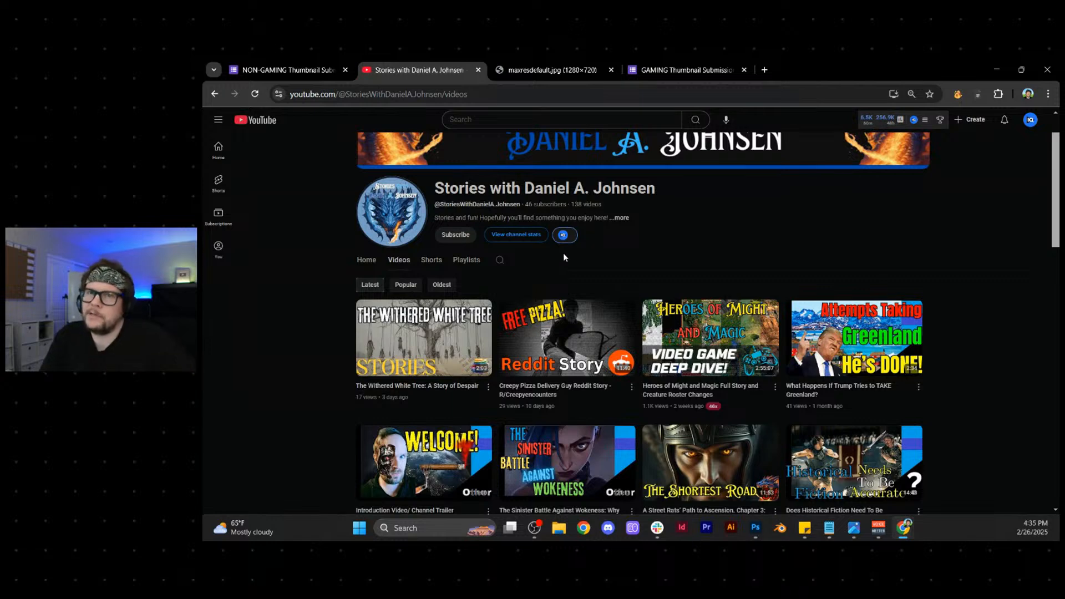
- Close the browser tab that holds the original thumbnail image
click(502, 75)
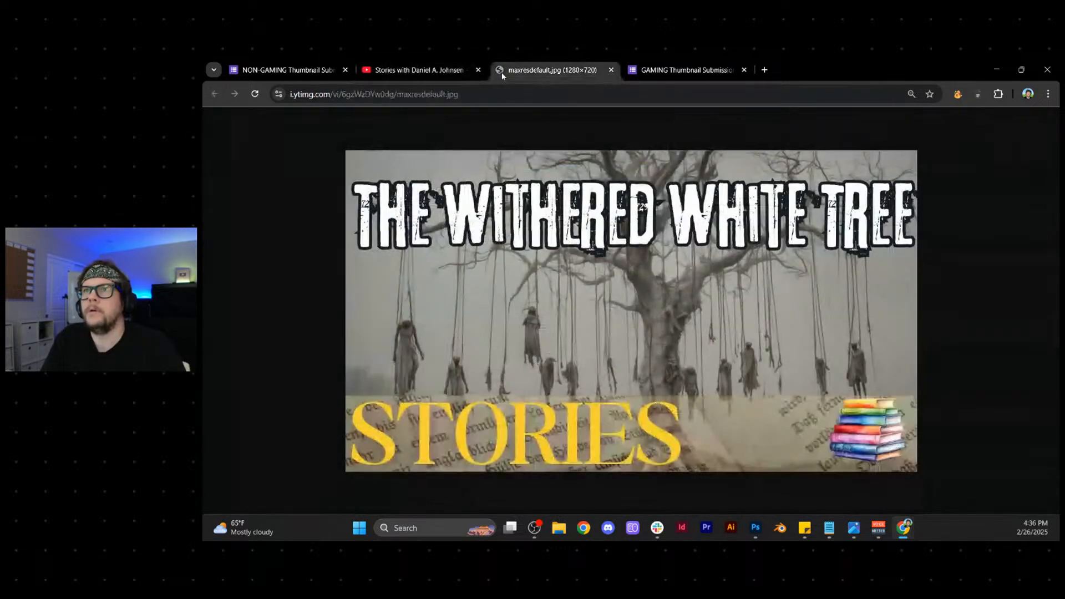
click(611, 69)
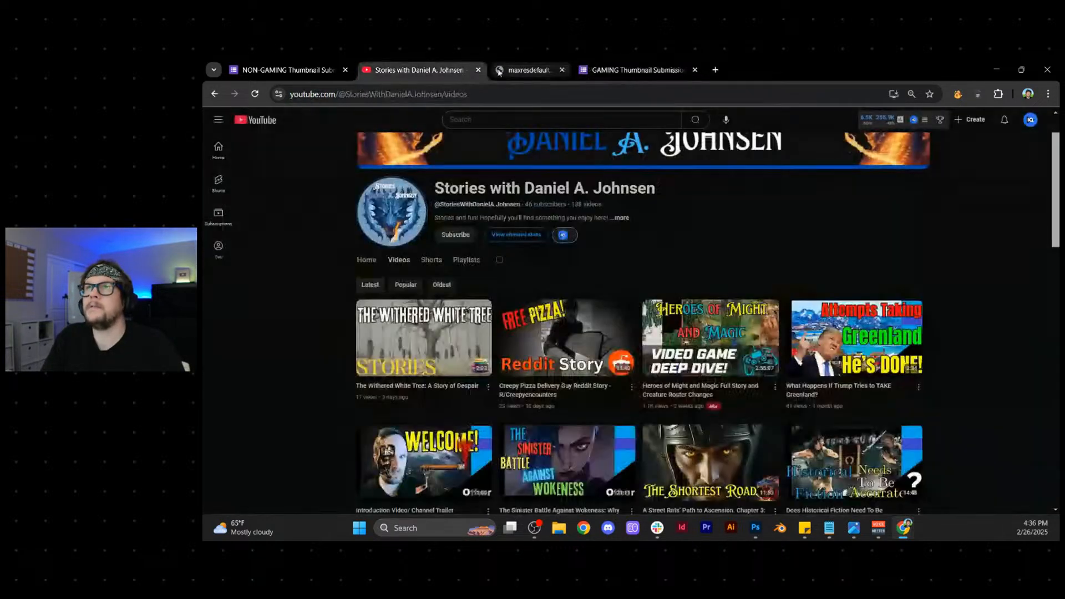